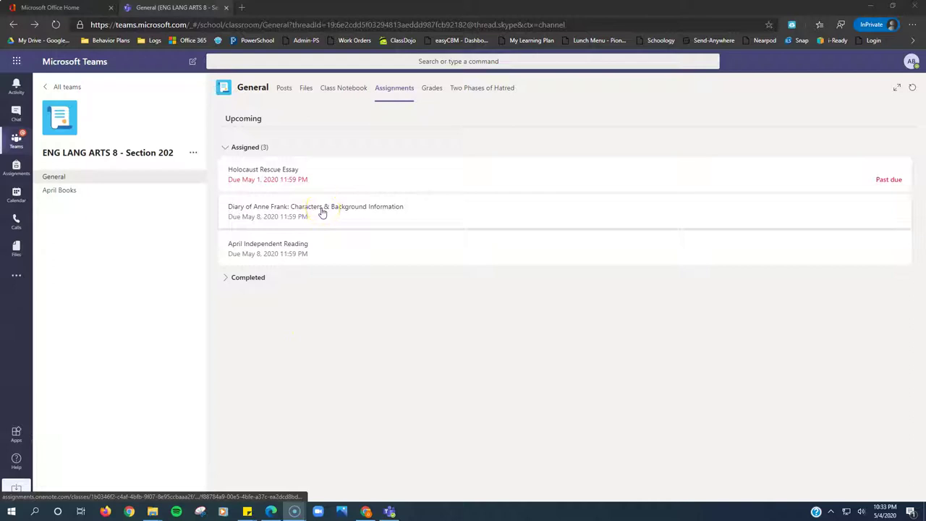
Open the Diary of Anne Frank assignment and its Anne Frank Character G.O..docx notes document.
click(323, 212)
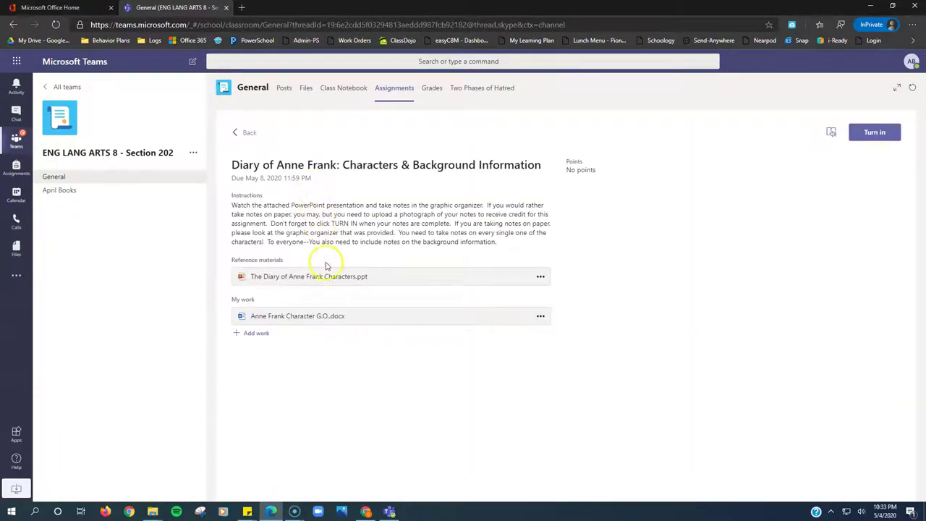
click(316, 317)
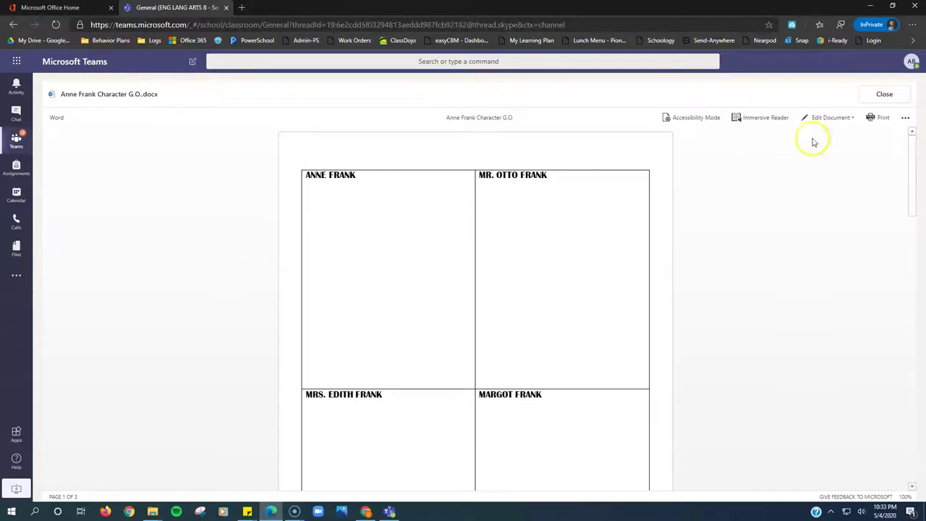
Edit the organizer in the browser, place the cursor in the ANNE FRANK cell, and scroll the table.
click(827, 121)
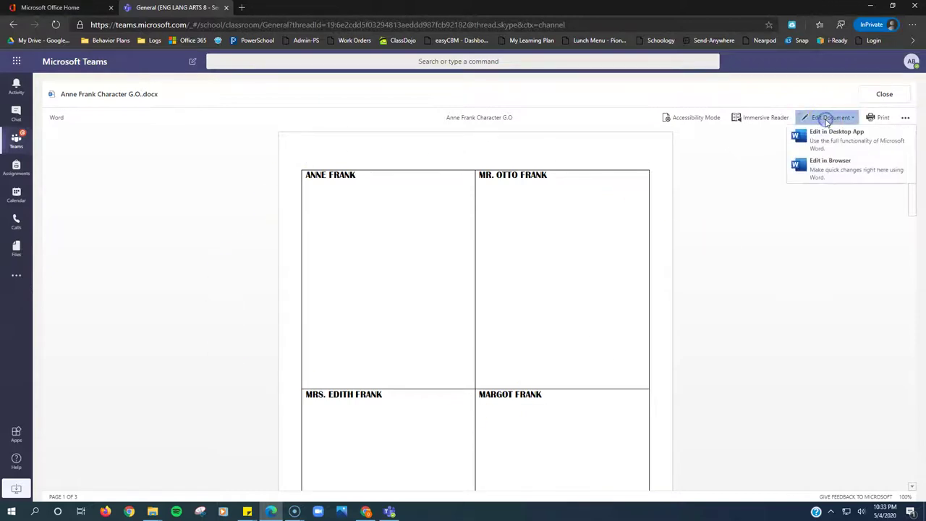
click(821, 161)
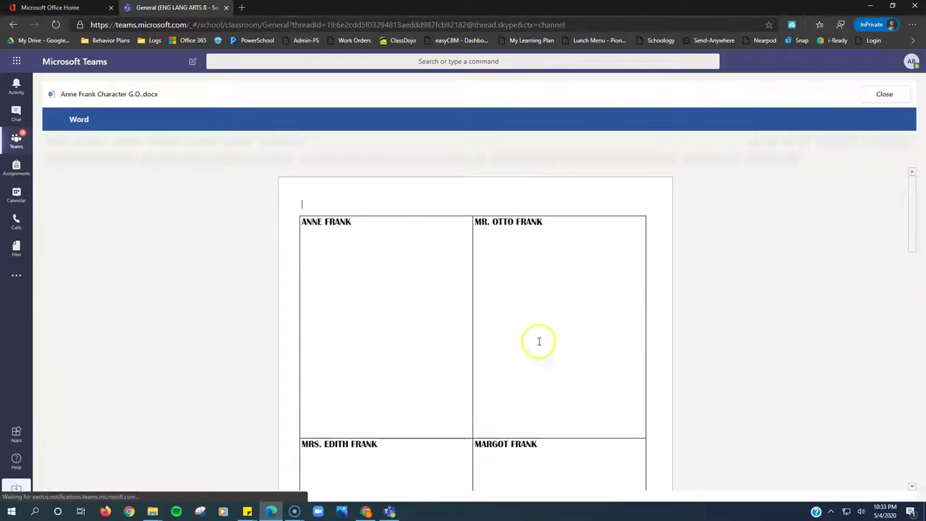
click(364, 246)
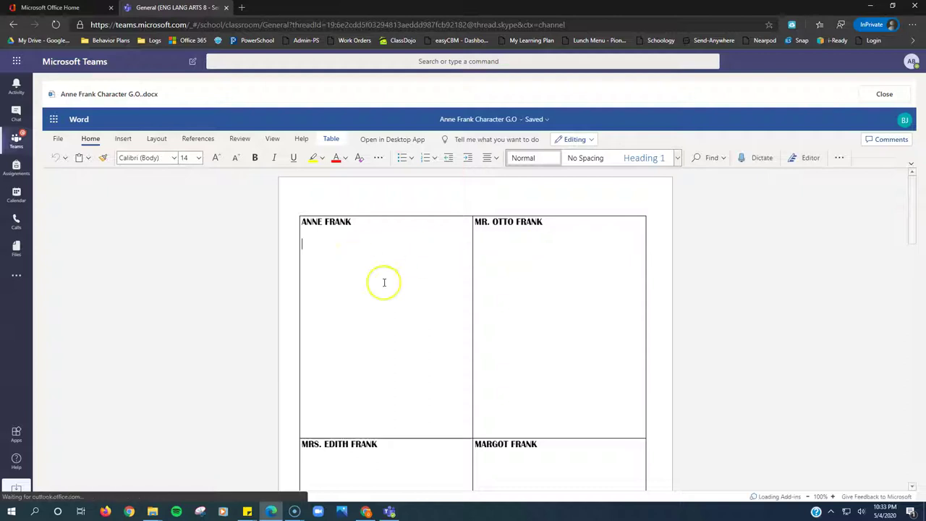
scroll(334, 329, down, 2)
scroll(334, 328, down, 10)
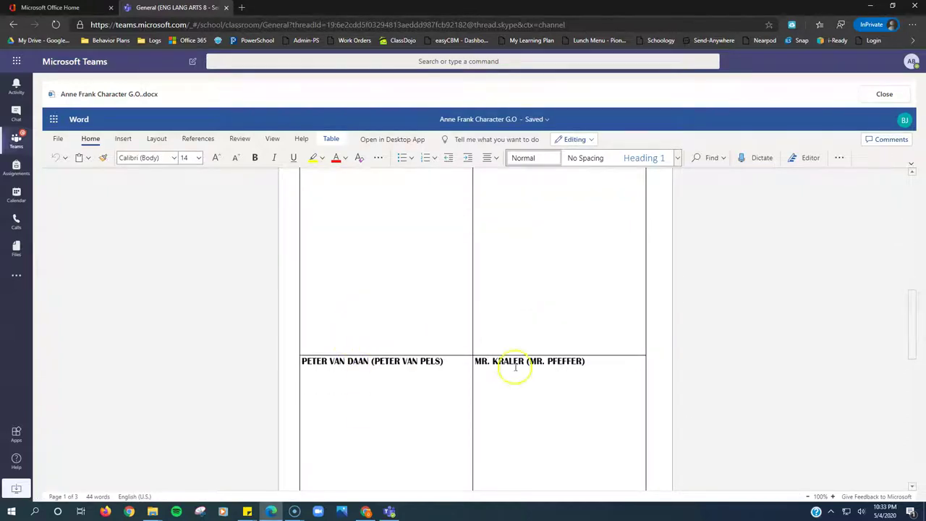
scroll(403, 351, down, 5)
scroll(402, 333, up, 10)
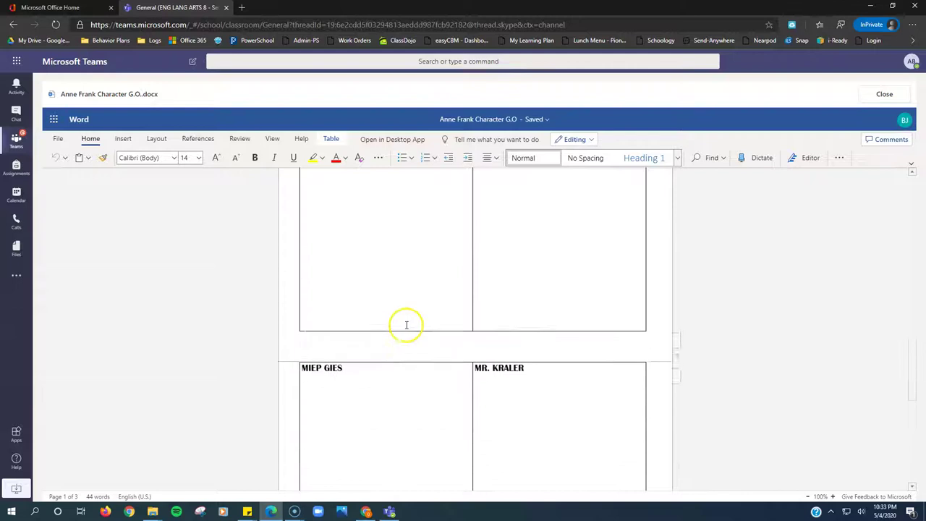
scroll(407, 317, up, 6)
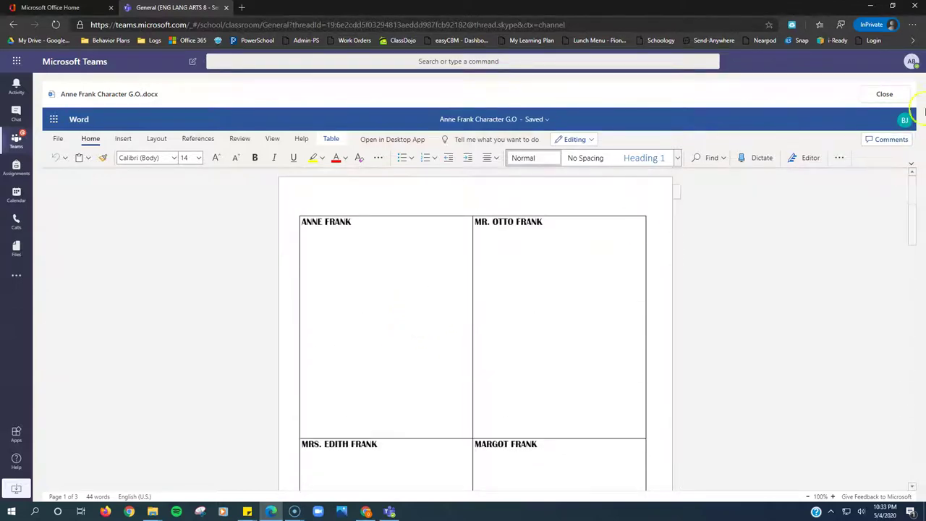
Close the organizer and open The Diary of Anne Frank Characters.ppt in desktop PowerPoint.
click(880, 94)
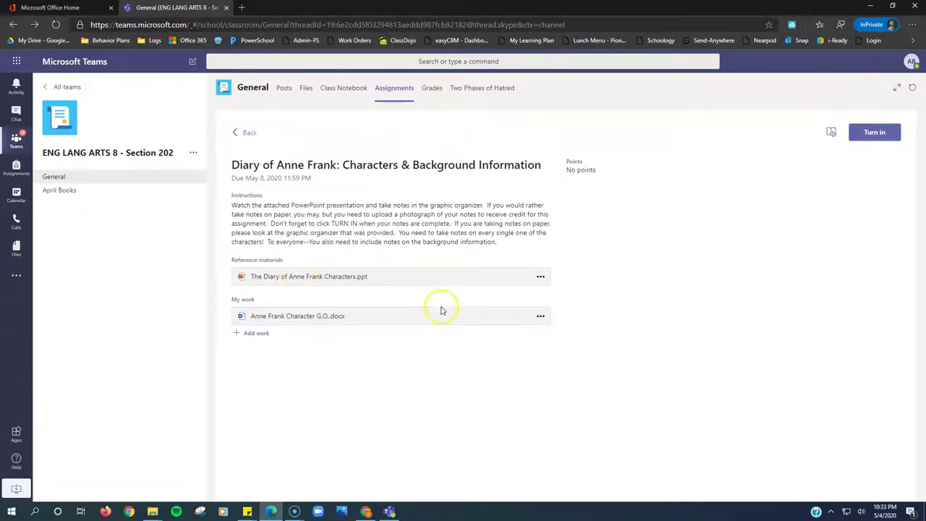
click(306, 281)
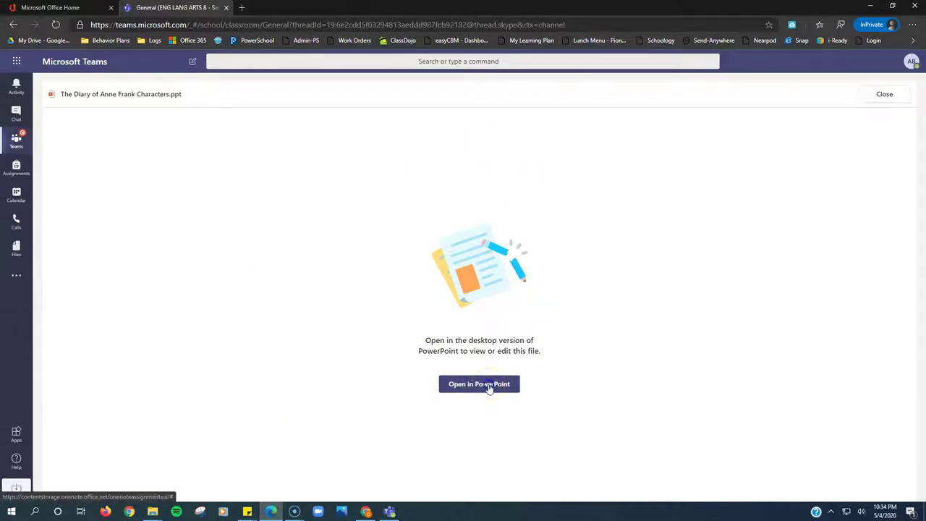
click(490, 389)
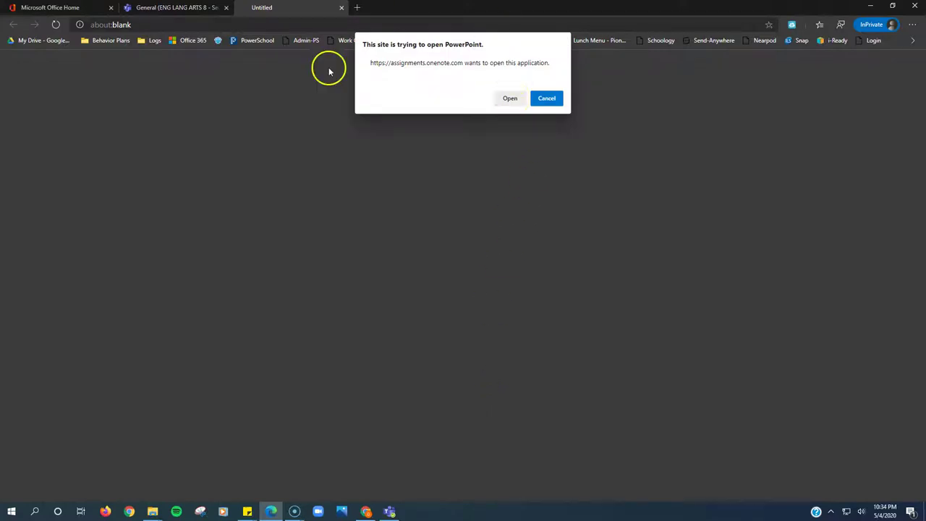
click(509, 99)
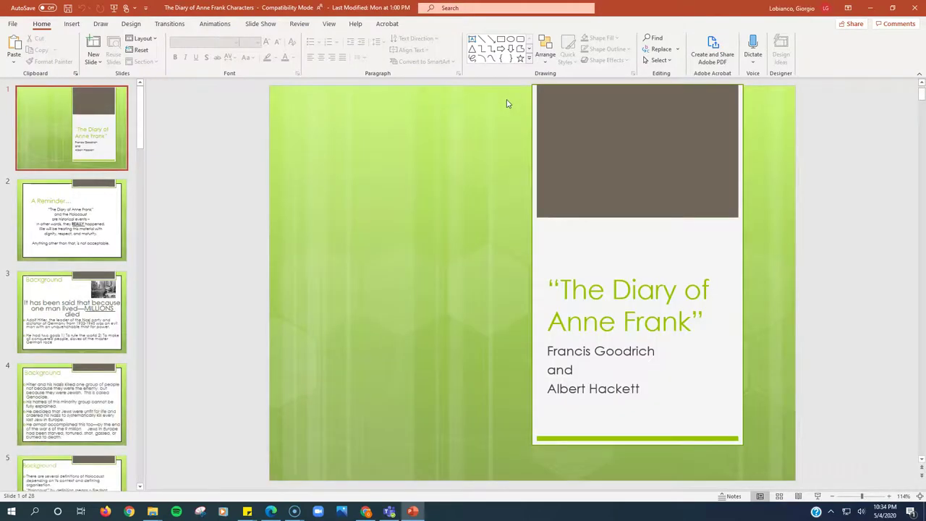
Page through introductory slides 2–7: the reminder, background, Holocaust, readership and Anne Frank quote.
click(76, 229)
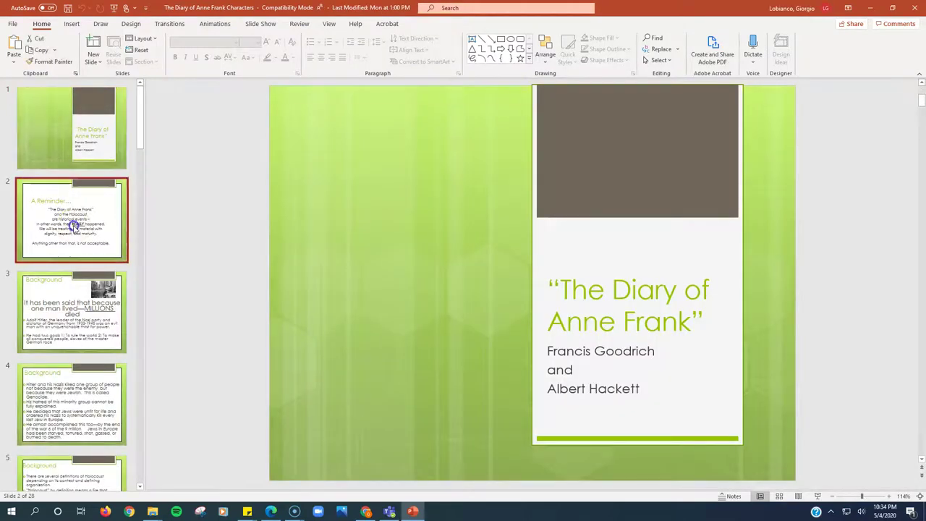
scroll(93, 253, down, 1)
click(93, 255)
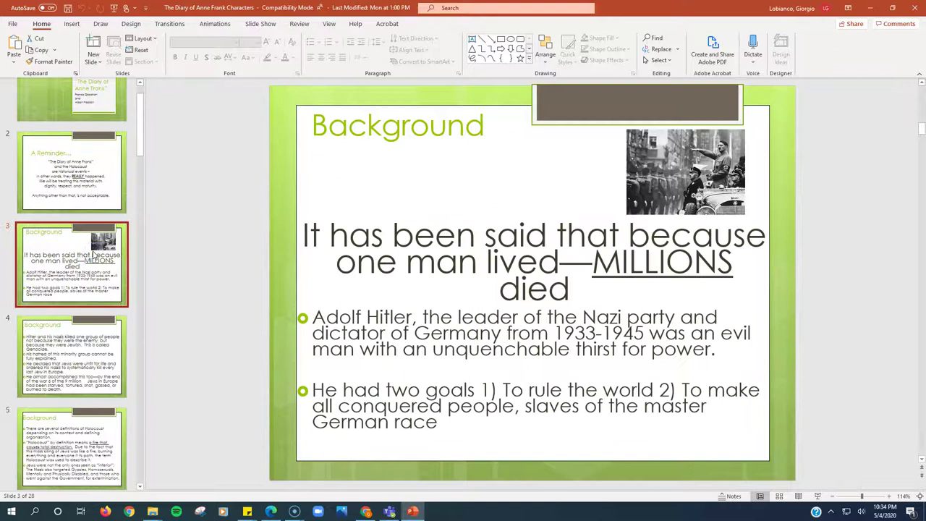
scroll(94, 255, down, 2)
click(65, 258)
click(73, 346)
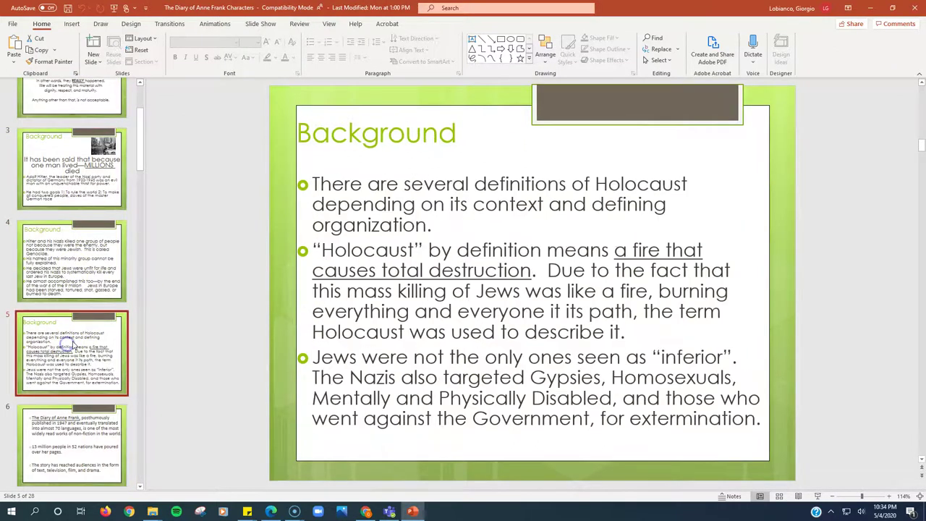
scroll(72, 346, down, 2)
click(90, 341)
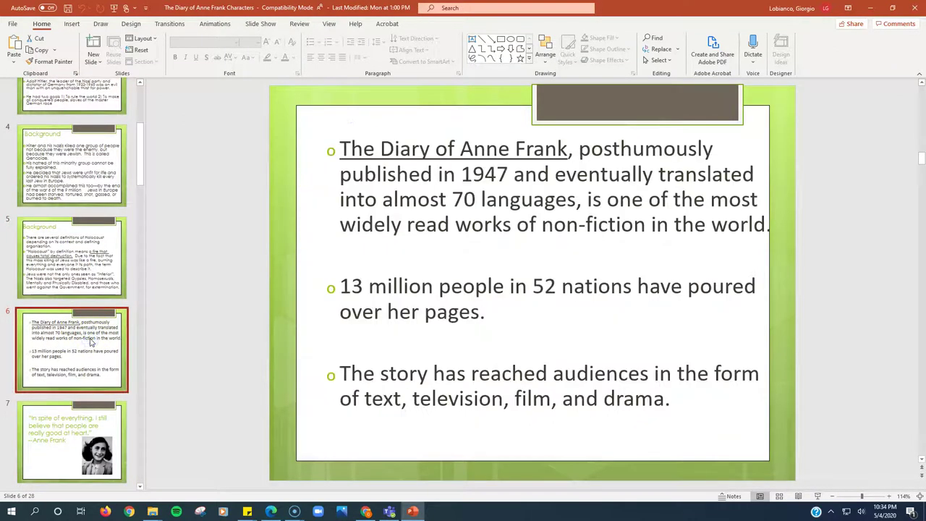
scroll(90, 342, down, 2)
click(96, 308)
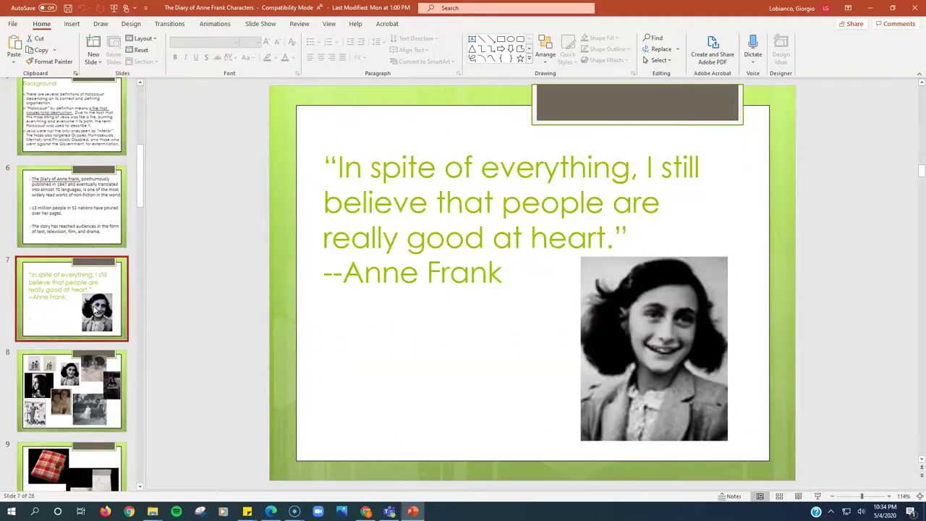
scroll(96, 309, down, 3)
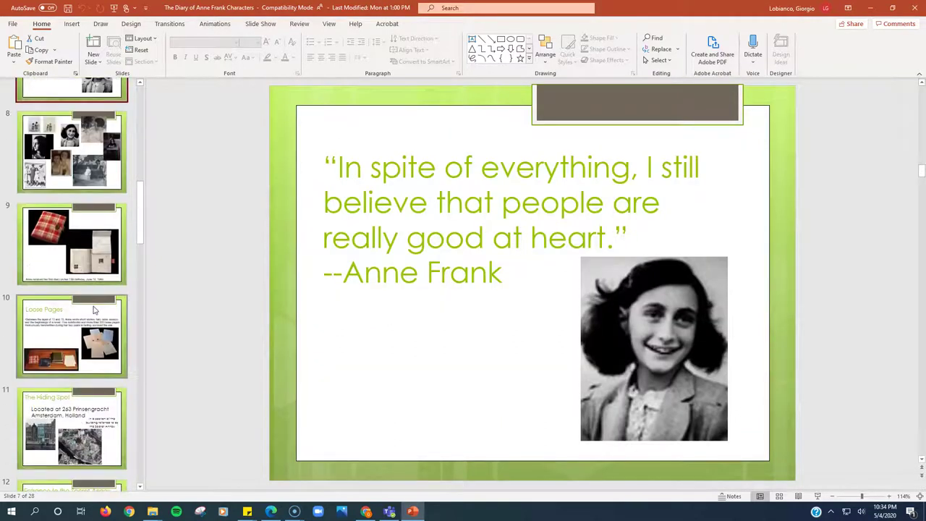
scroll(94, 310, down, 5)
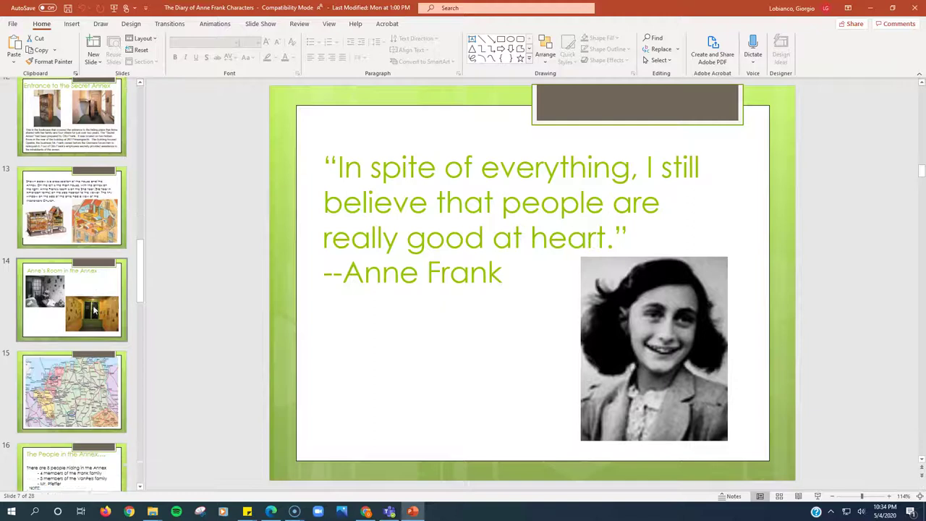
scroll(94, 310, down, 3)
View slides 16–18: The People in the Annex, Anne Frank and Otto Frank.
click(94, 289)
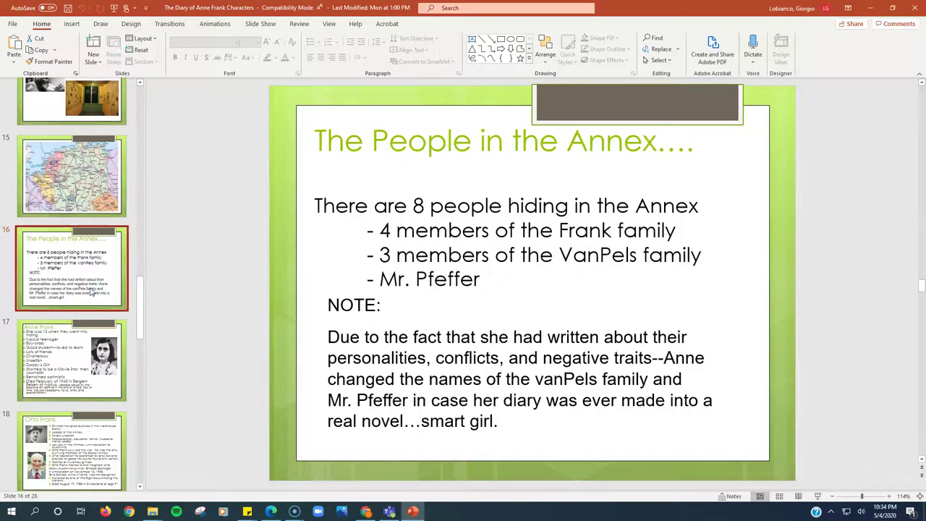
scroll(90, 289, down, 1)
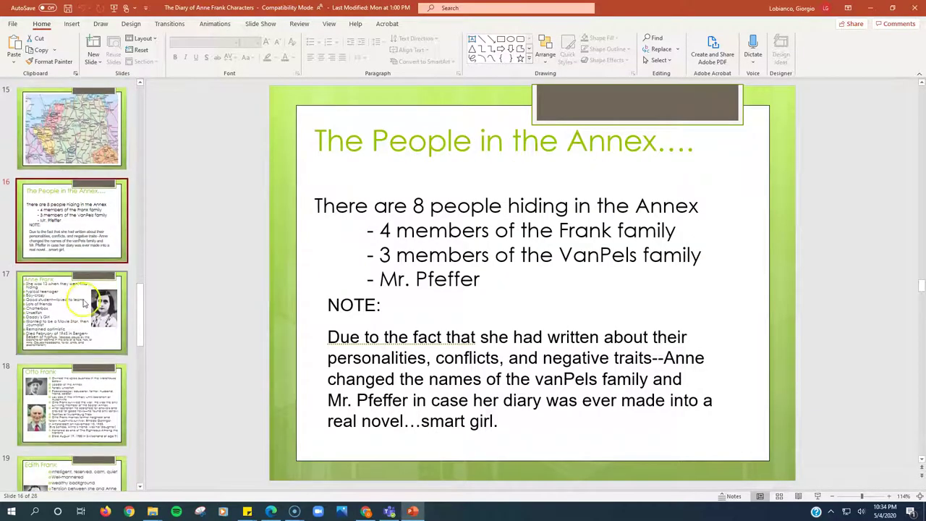
click(83, 307)
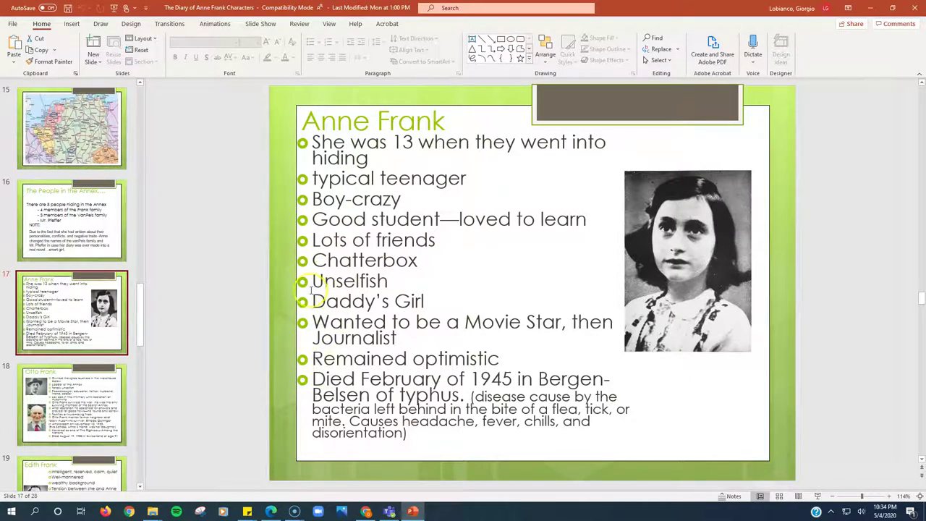
click(87, 378)
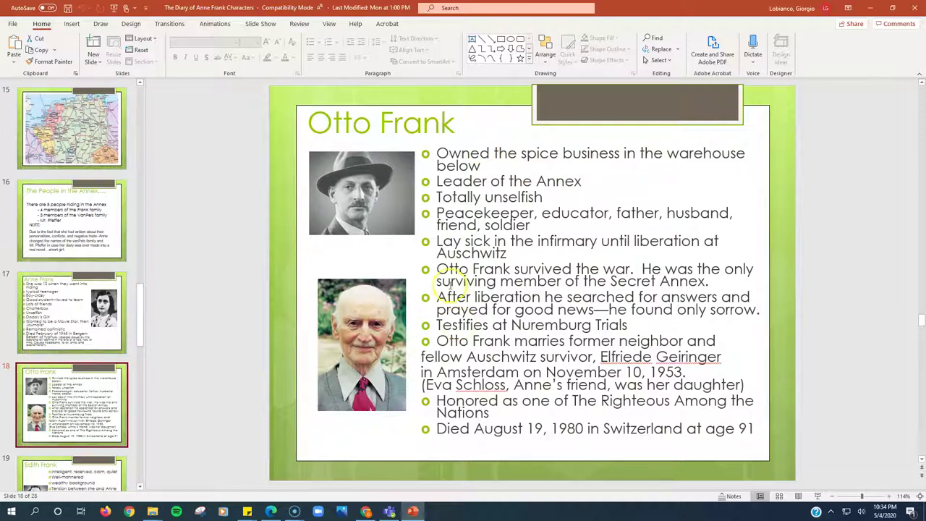
Page through the Edith, Margot, van Pels, Pfeffer and Miep Gies slides to the 2 other helpers slide.
scroll(72, 304, down, 3)
click(51, 308)
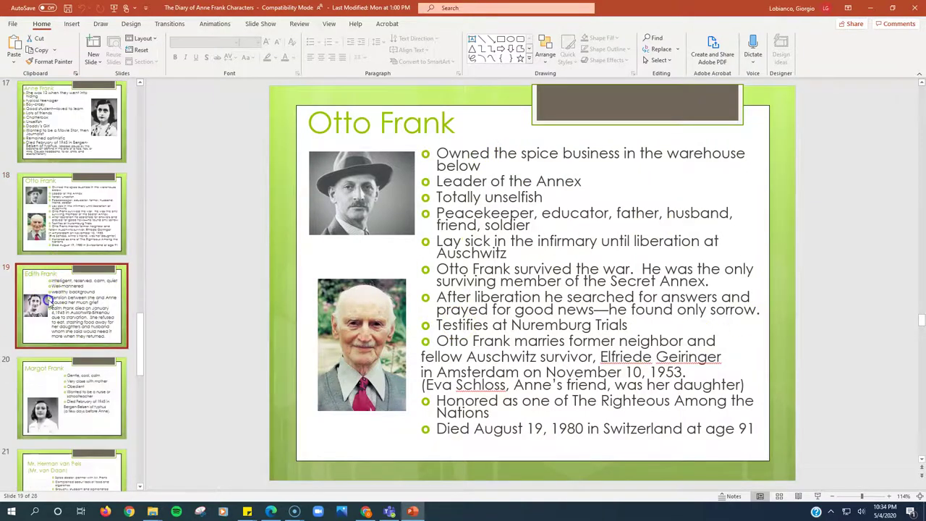
click(49, 384)
scroll(49, 384, down, 2)
click(66, 391)
scroll(72, 387, down, 2)
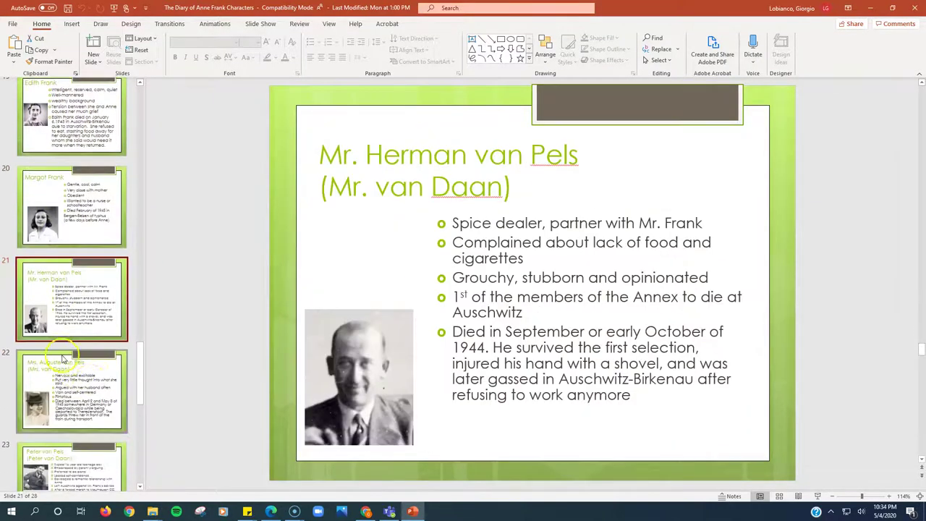
click(88, 381)
scroll(89, 382, down, 2)
click(85, 383)
scroll(87, 384, down, 2)
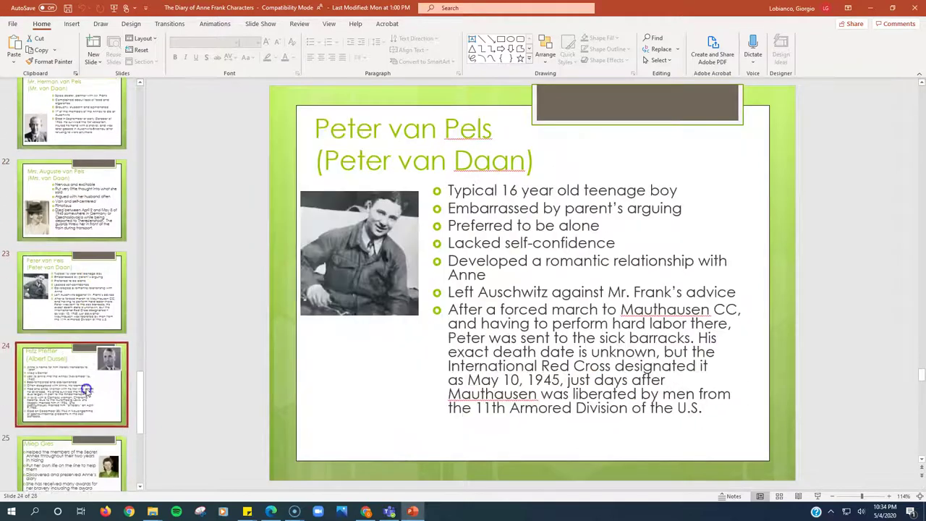
click(87, 387)
click(78, 438)
scroll(78, 438, down, 2)
click(78, 437)
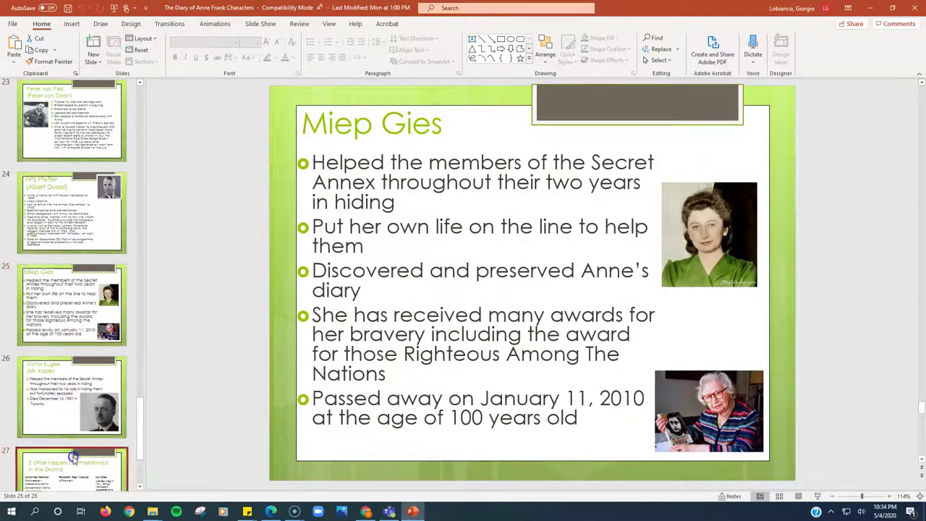
scroll(78, 437, down, 2)
click(80, 436)
scroll(80, 437, down, 2)
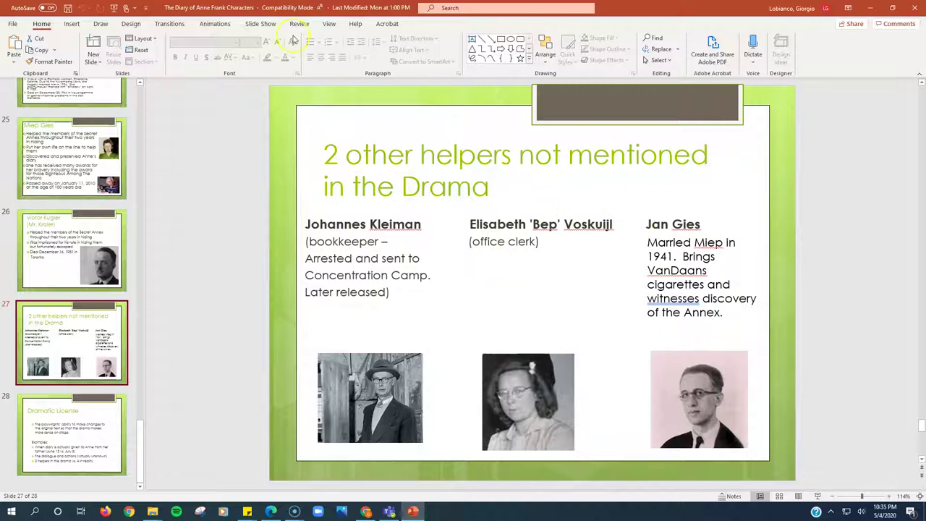
Restore the PowerPoint window from full screen and snap it to the right half.
double_click(624, 12)
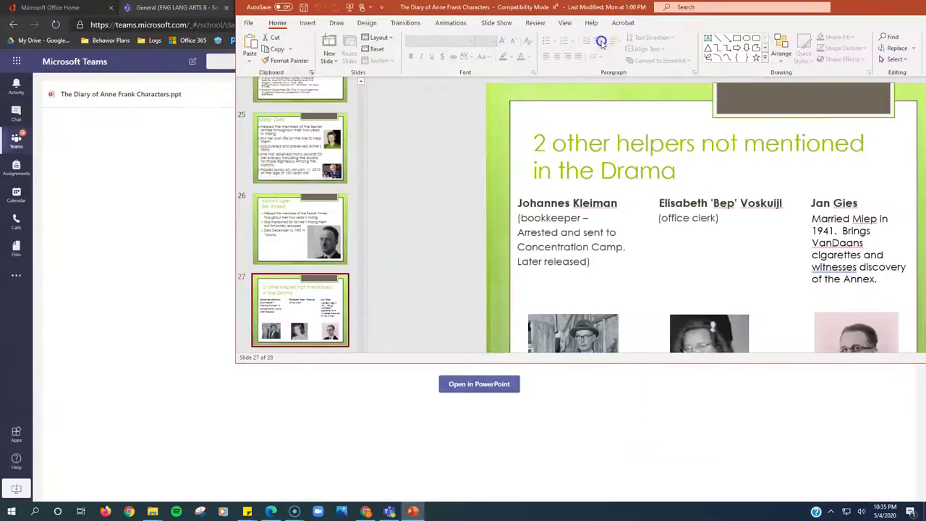
drag(612, 13, 925, 255)
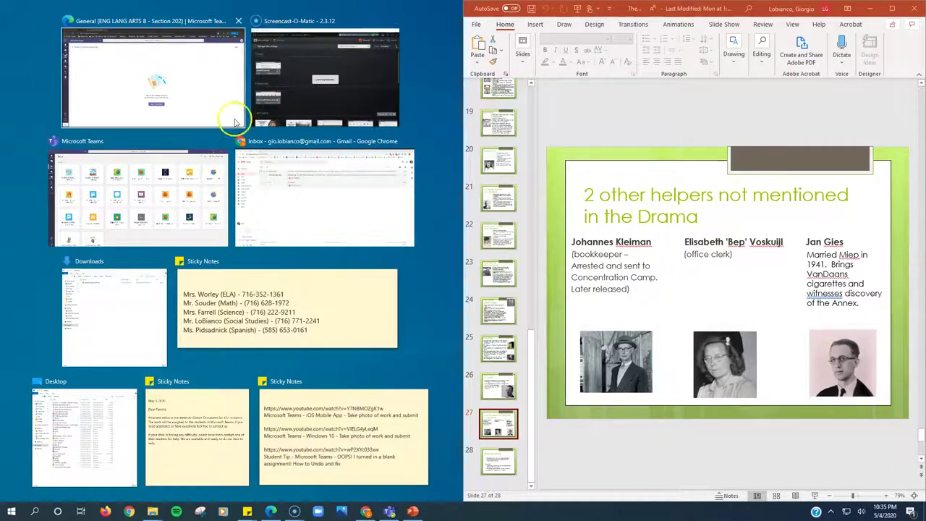
Snap Teams to the left half and open the Anne Frank Character G.O. worksheet in the browser editor.
click(190, 88)
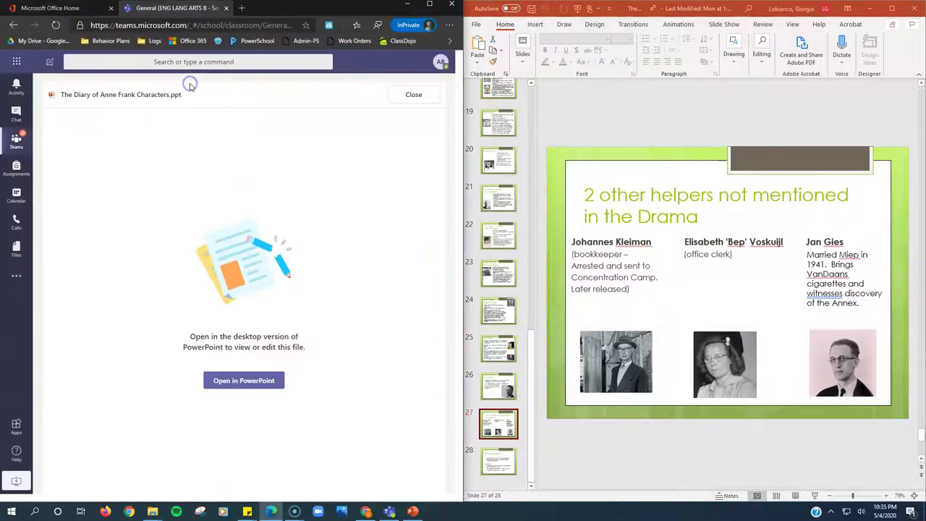
click(422, 95)
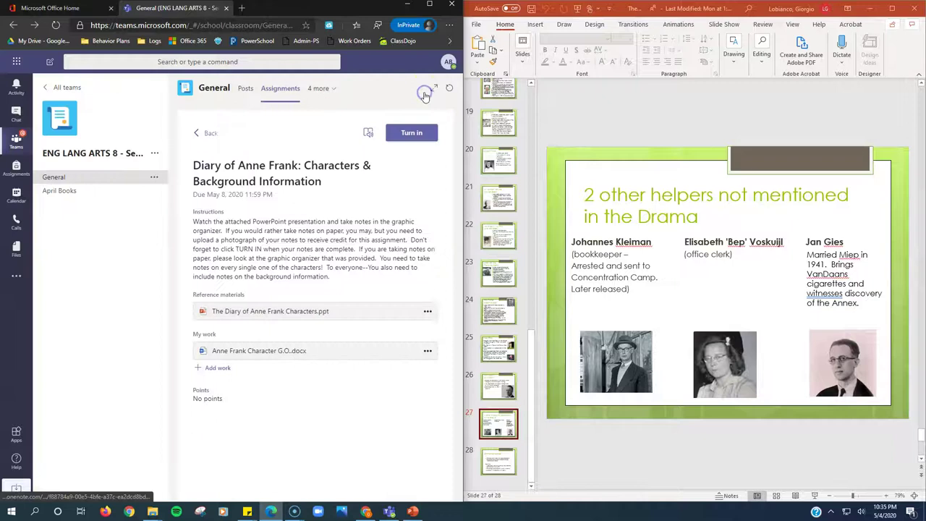
click(265, 353)
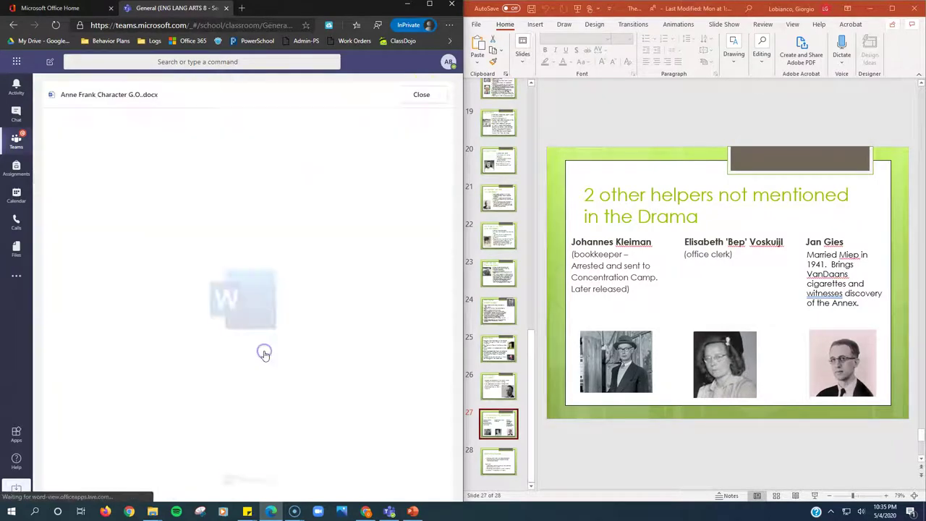
click(371, 119)
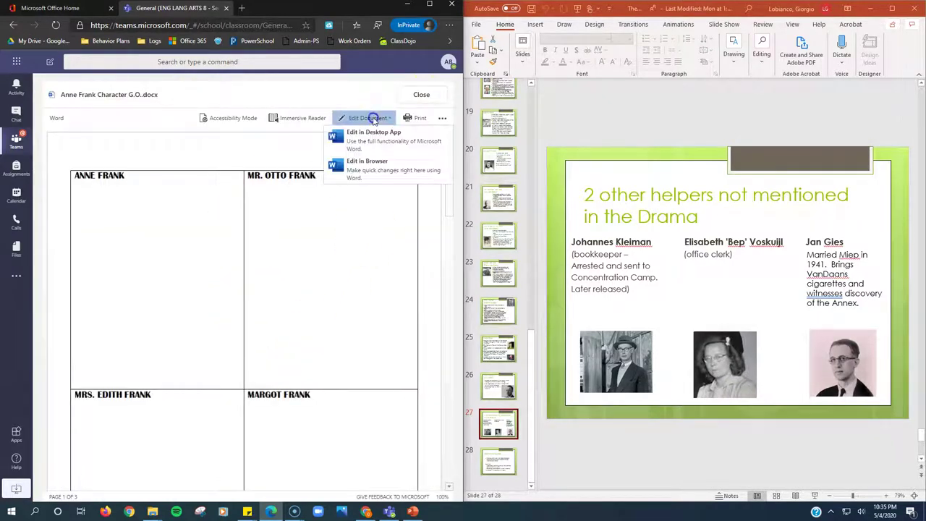
click(376, 171)
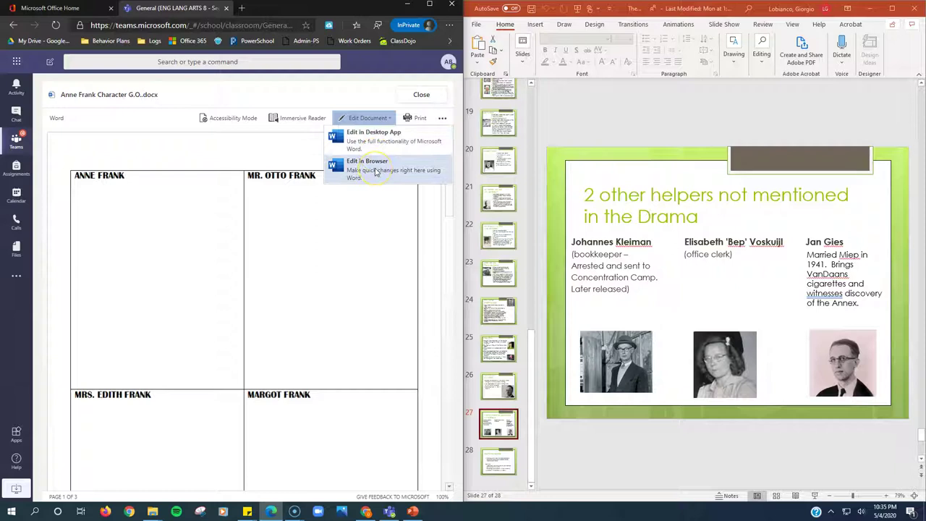
click(370, 120)
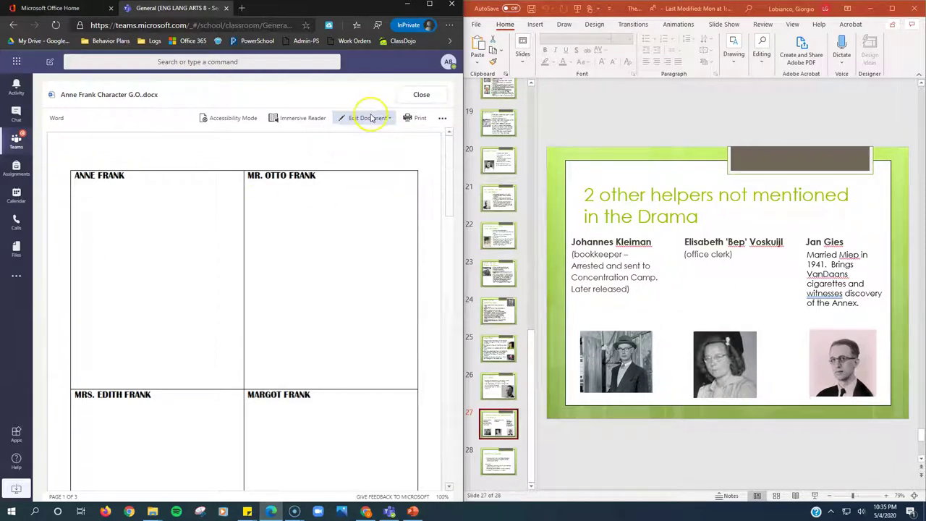
click(362, 165)
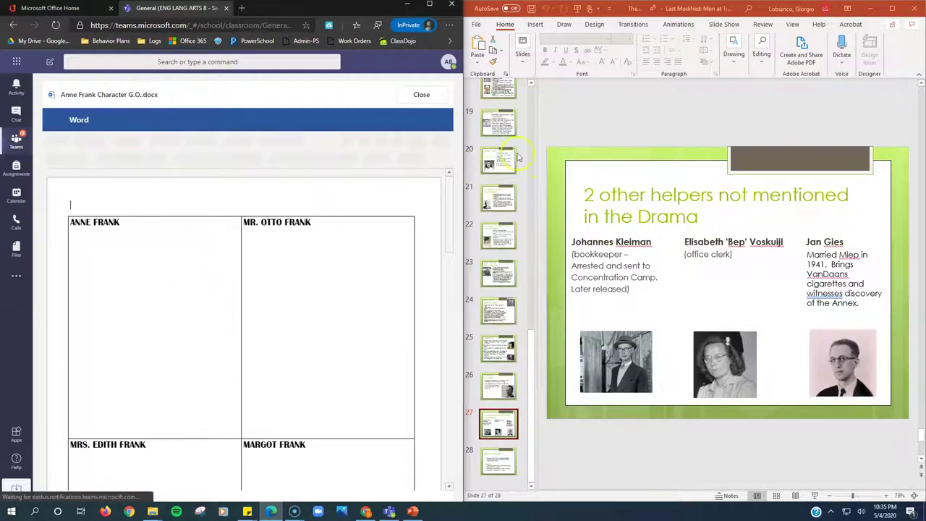
Show the Anne Frank slide 17, then type 'SHe' in the ANNE FRANK cell and delete it.
drag(531, 355, 533, 238)
click(498, 364)
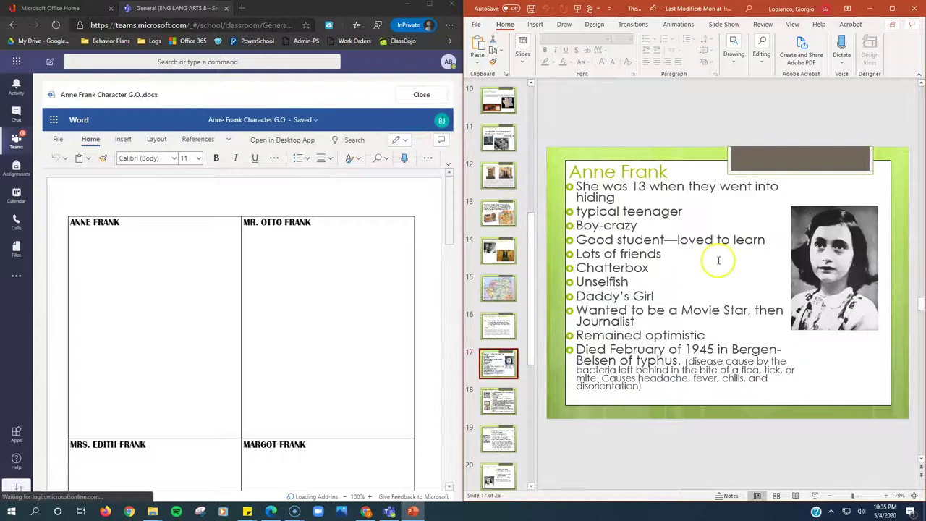
click(104, 242)
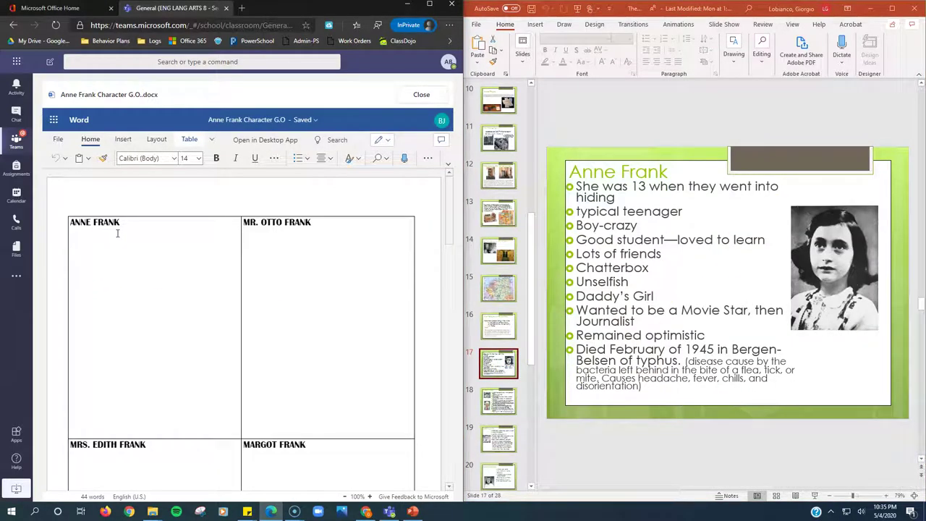
text(SHe was 13 years)
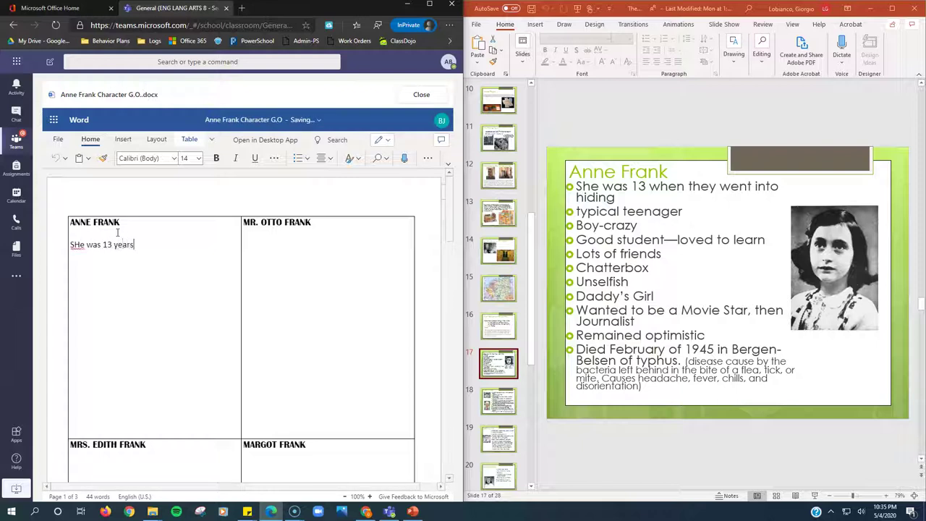
click(872, 45)
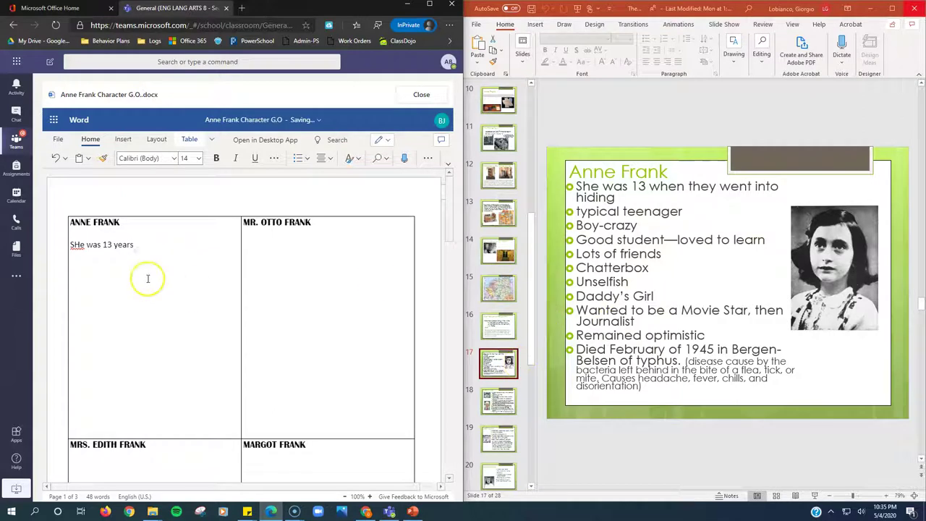
right_click(84, 244)
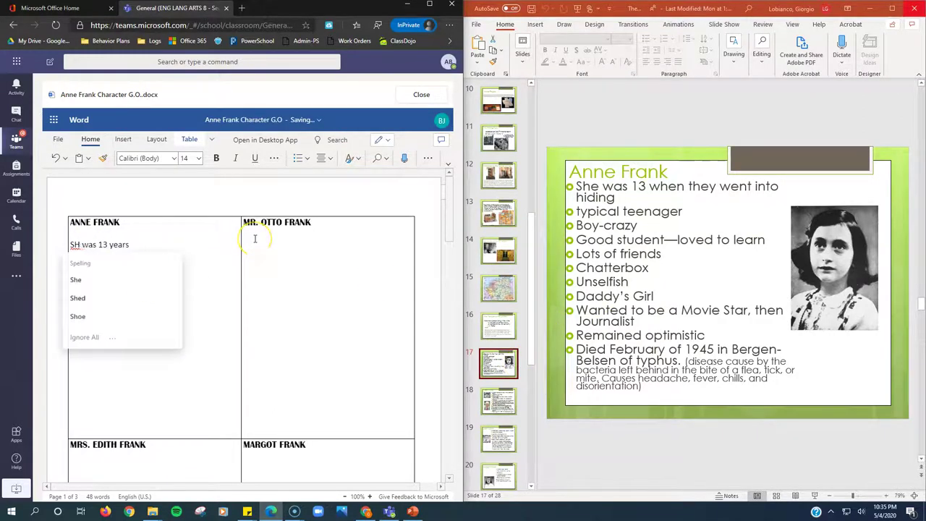
key(BackSpace)
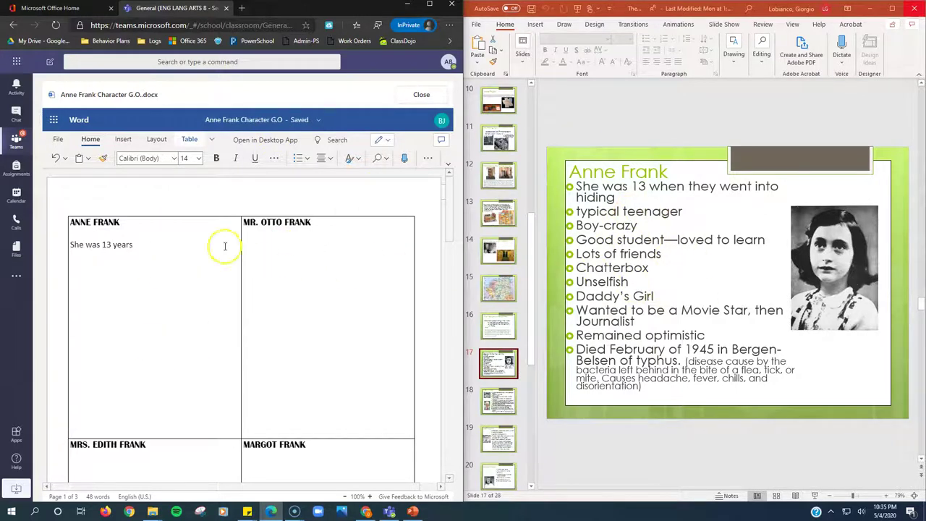
drag(171, 246, 91, 243)
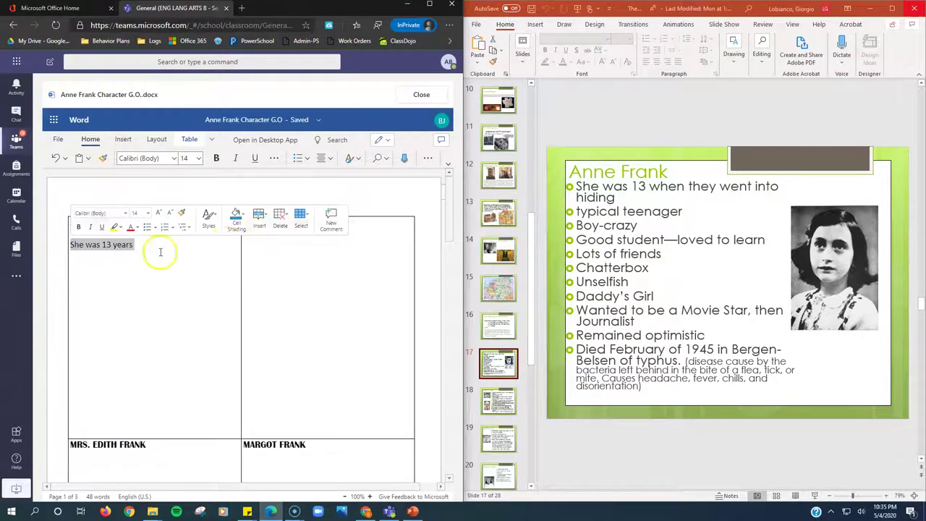
key(Delete)
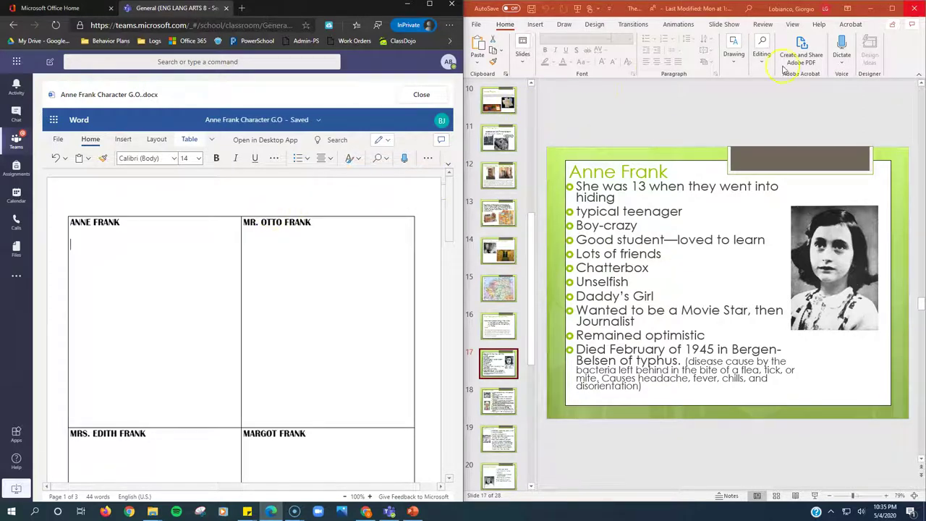
Close PowerPoint and maximize the Teams window.
click(916, 9)
double_click(429, 6)
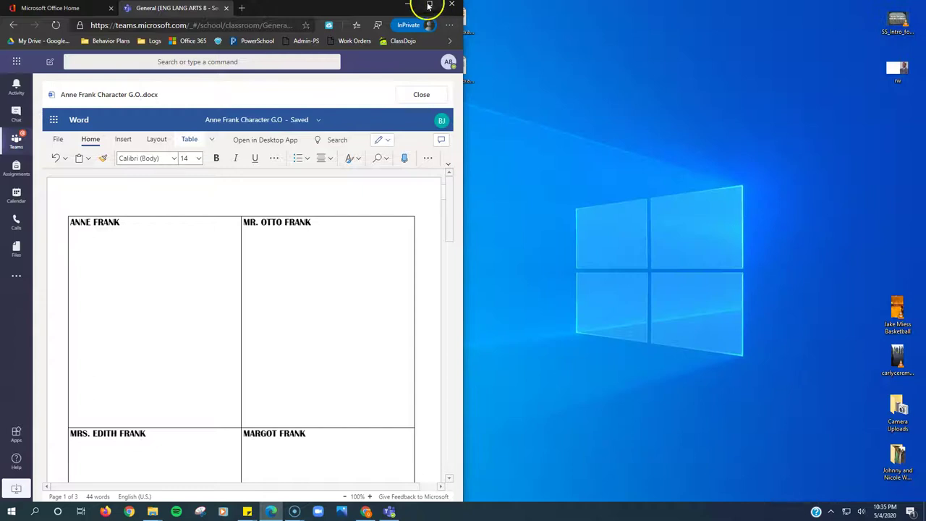
scroll(475, 241, down, 9)
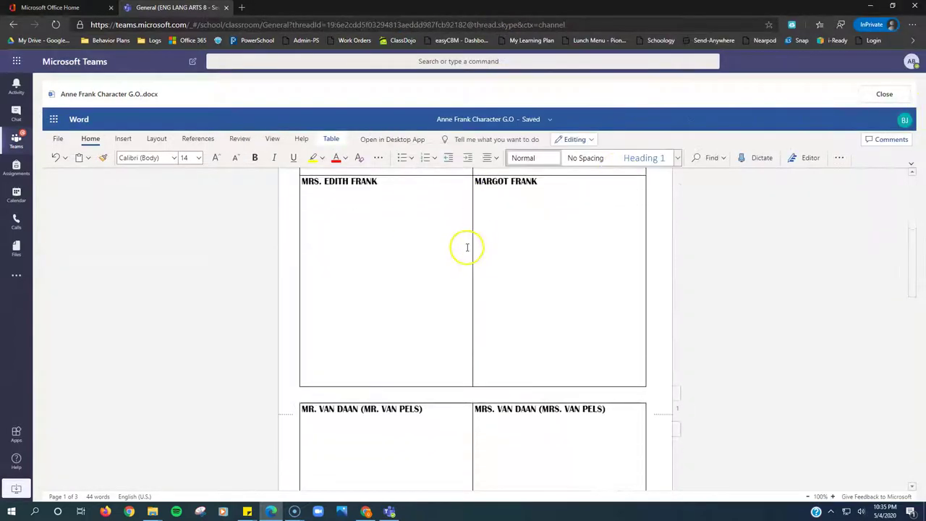
scroll(479, 243, down, 6)
Close the notes document, turn in the Anne Frank assignment, and go back to the assignments list.
click(884, 94)
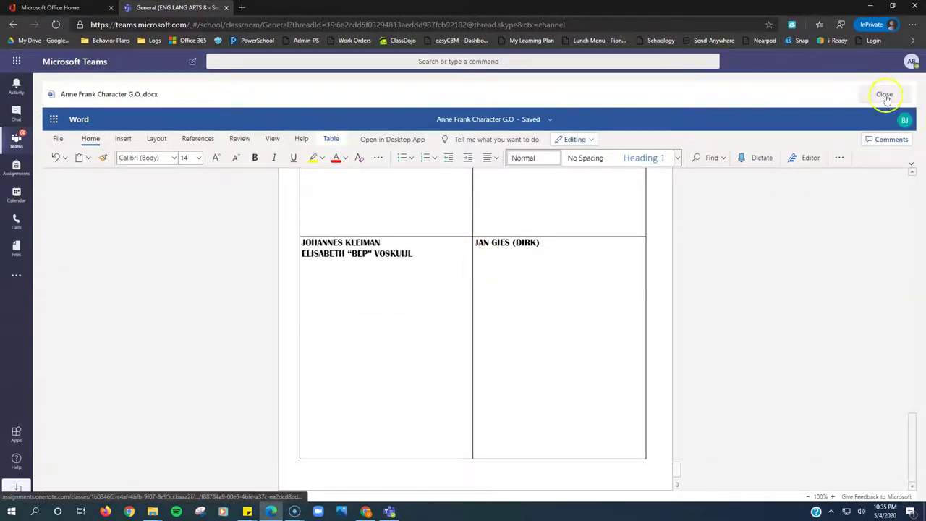
click(871, 137)
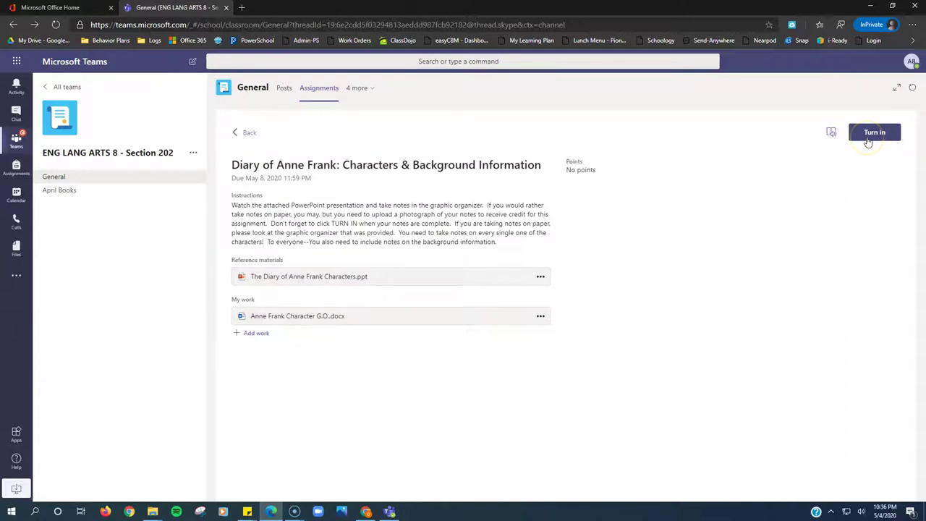
click(242, 133)
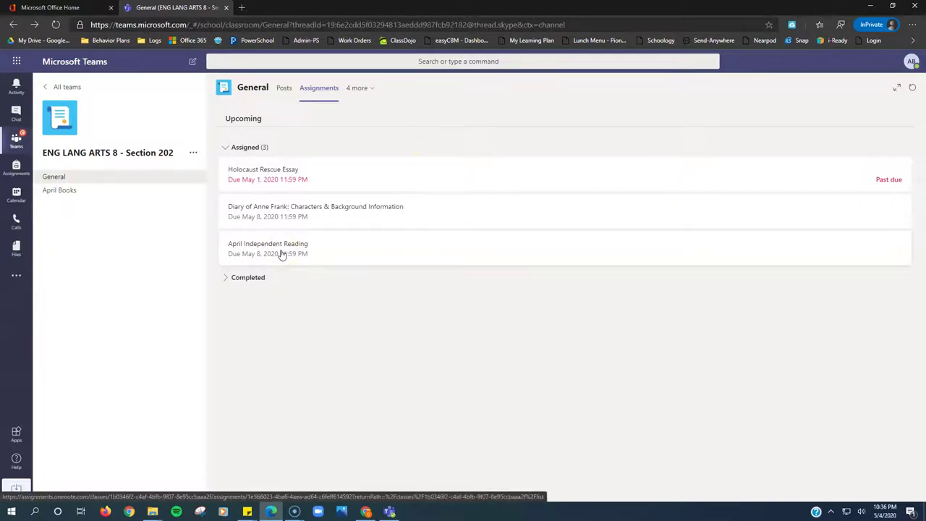
Open April Independent Reading, then review and close its flipgrid codes.docx attachment.
click(282, 254)
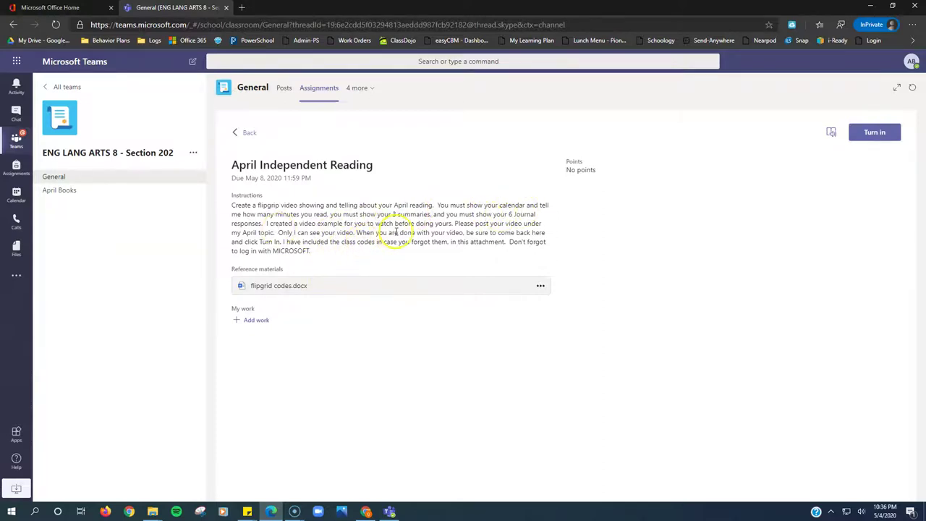
click(275, 287)
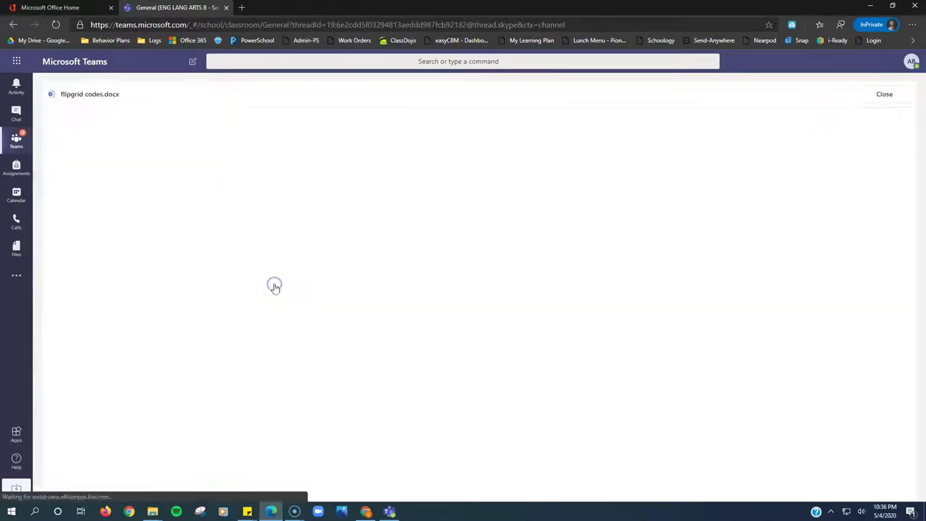
scroll(543, 243, down, 2)
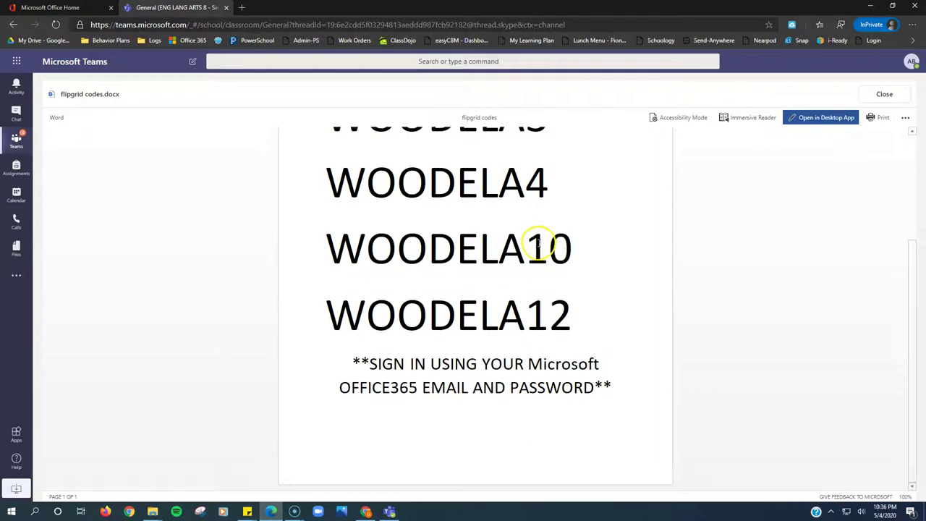
scroll(534, 251, up, 2)
scroll(533, 250, down, 1)
scroll(536, 250, up, 1)
scroll(536, 250, down, 1)
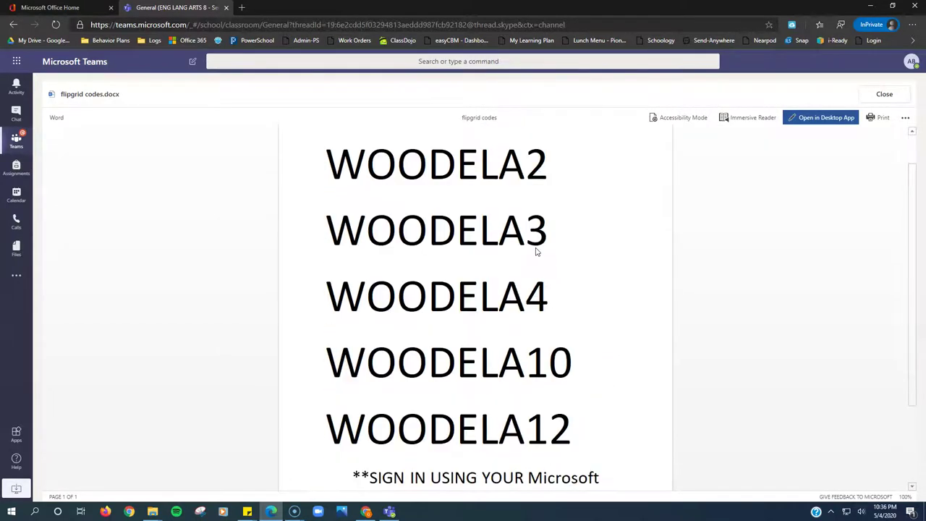
scroll(533, 252, up, 1)
click(539, 217)
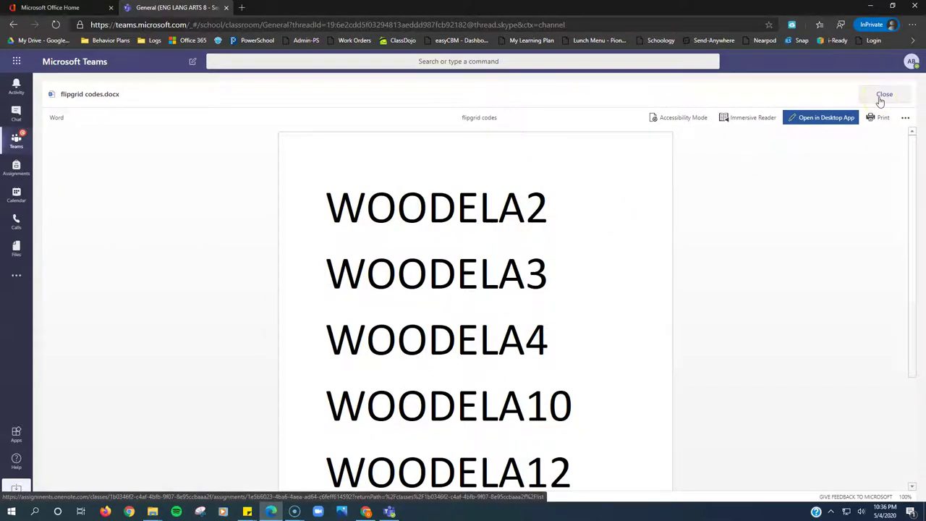
click(880, 98)
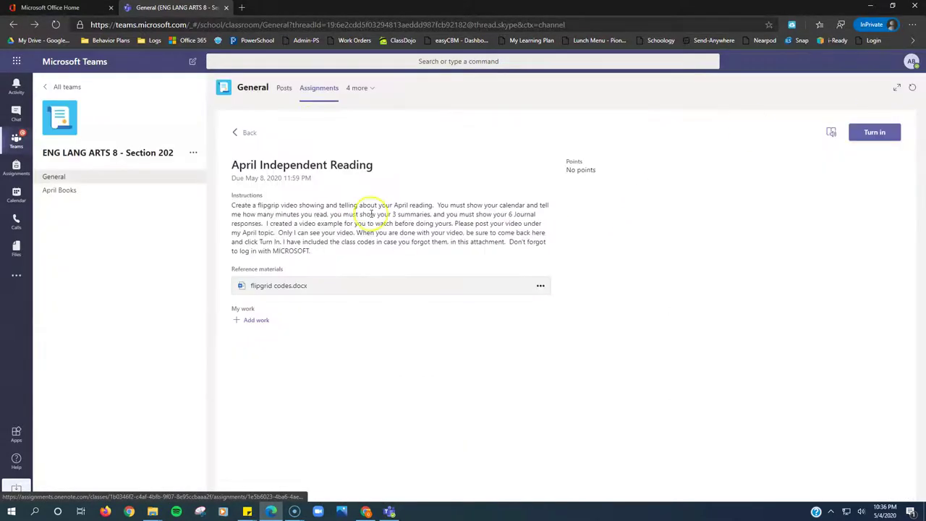
Go to flipgrid.com in a new browser tab.
click(244, 8)
text(fl)
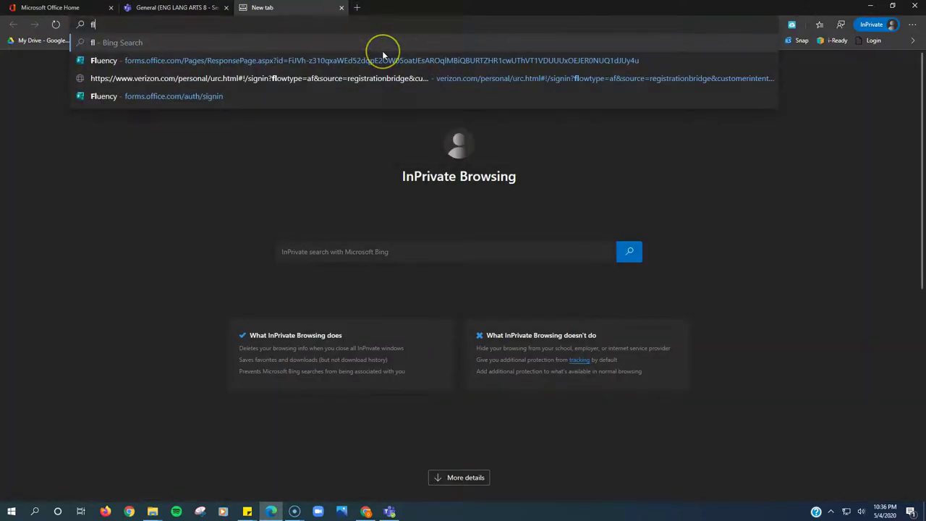
text(ipgrid.com)
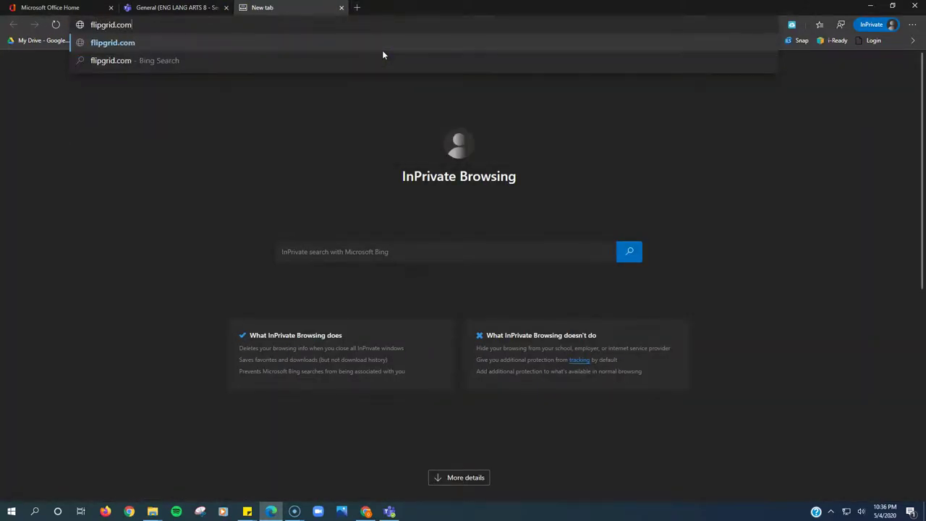
key(Return)
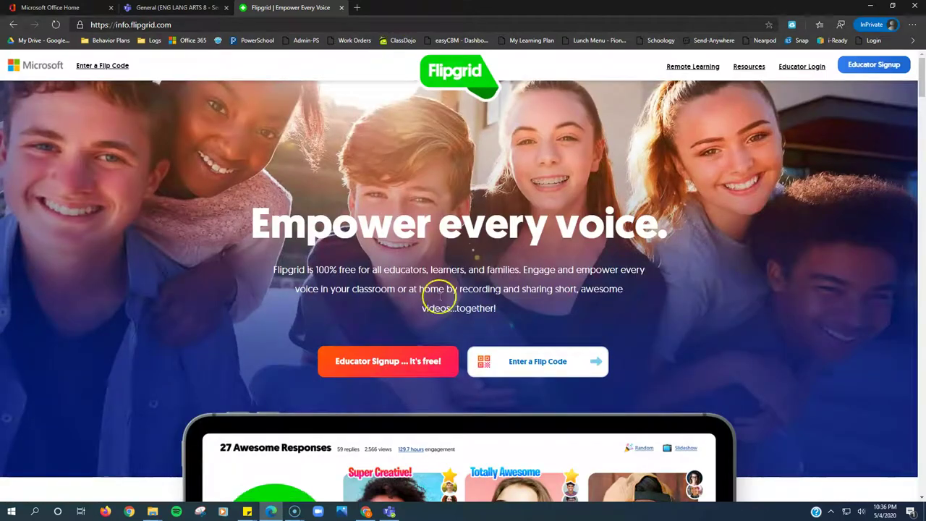
click(538, 365)
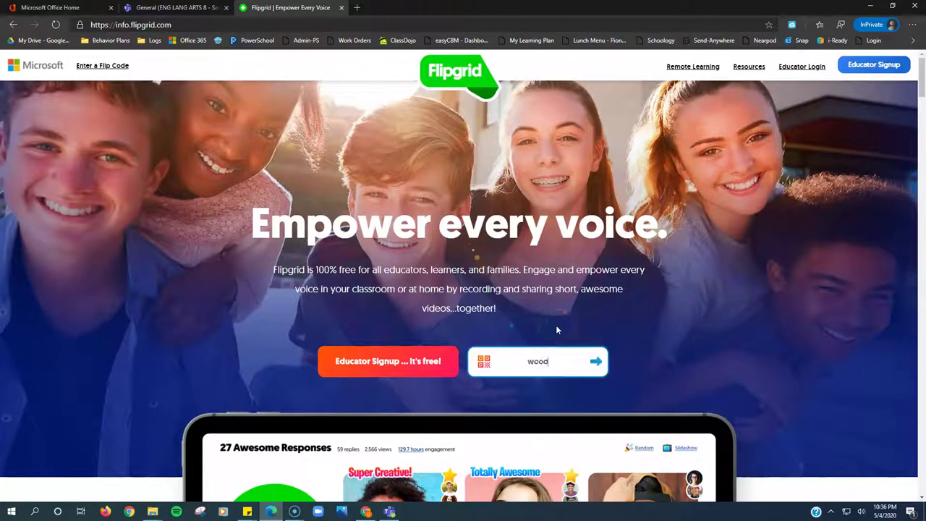
key(Return)
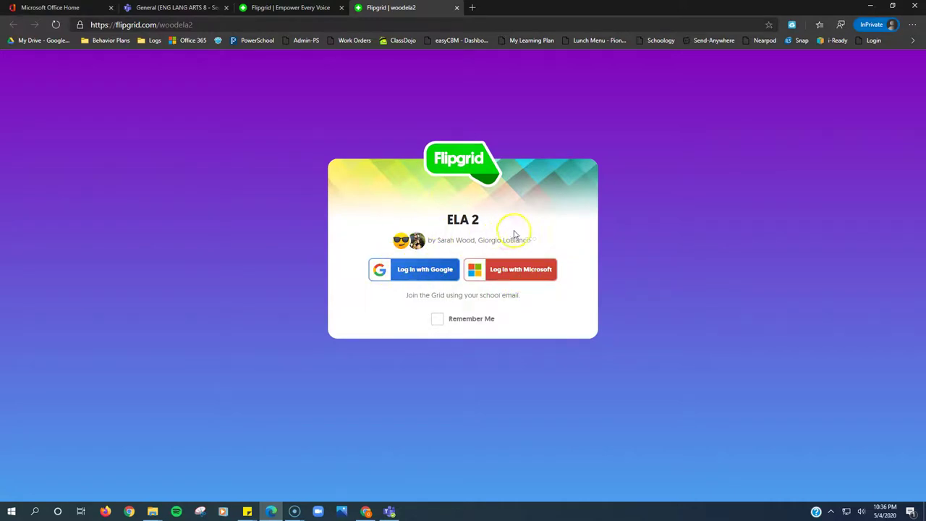
click(510, 271)
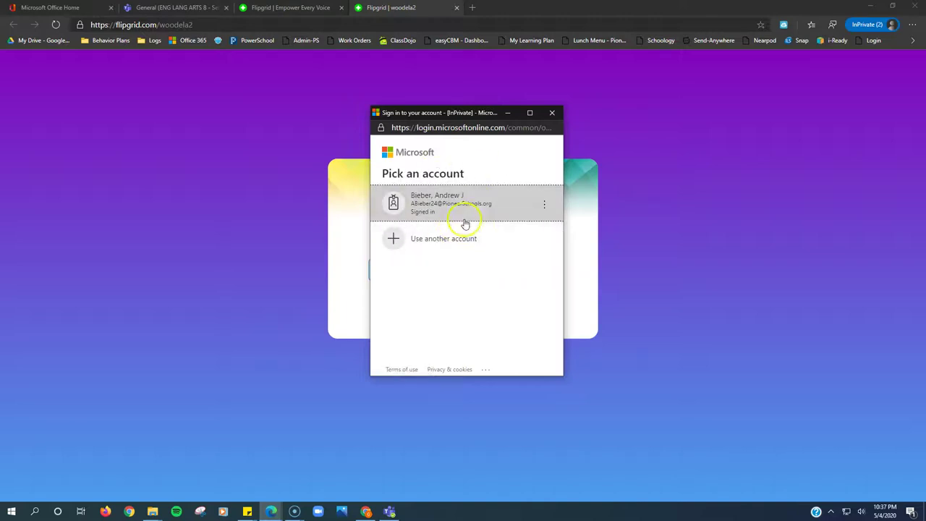
click(459, 208)
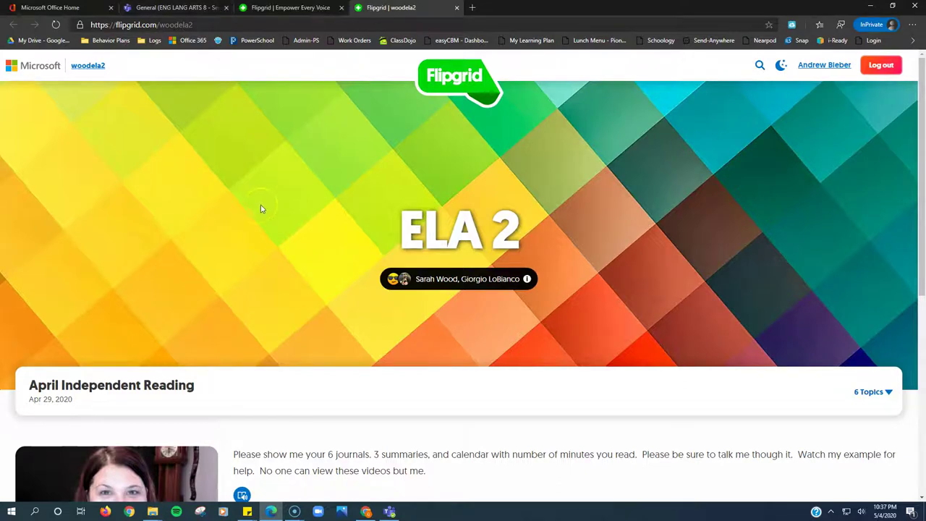
Play and pause the teacher's example video, close the player, and scroll through the topic page.
scroll(270, 193, down, 5)
scroll(62, 251, up, 1)
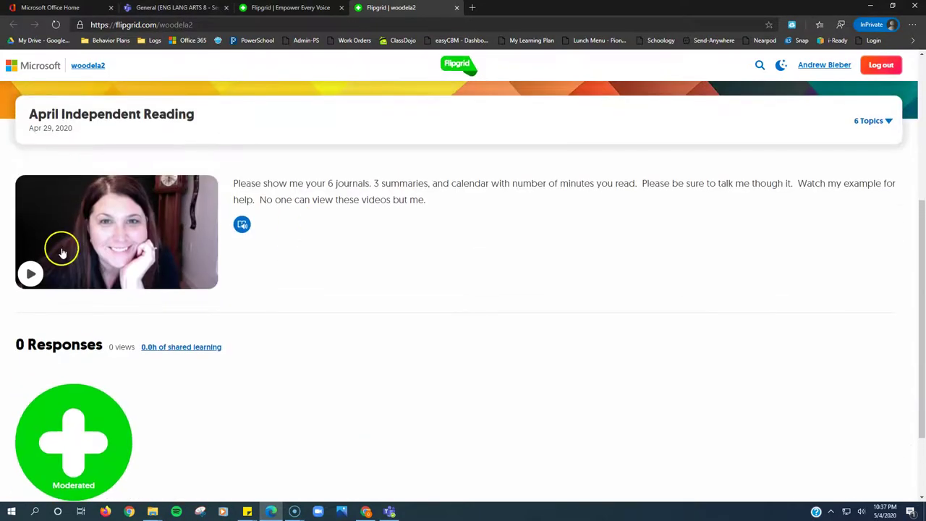
click(31, 274)
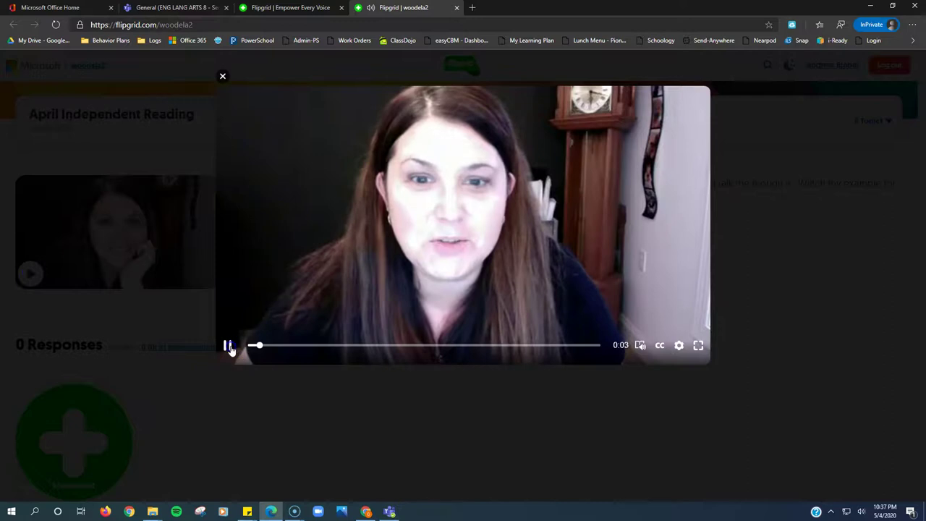
click(229, 348)
click(223, 76)
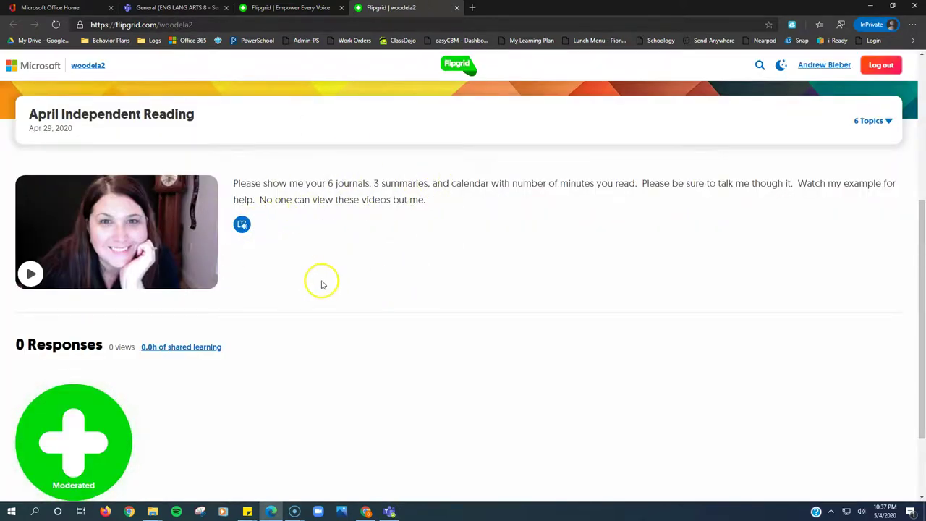
scroll(320, 281, down, 2)
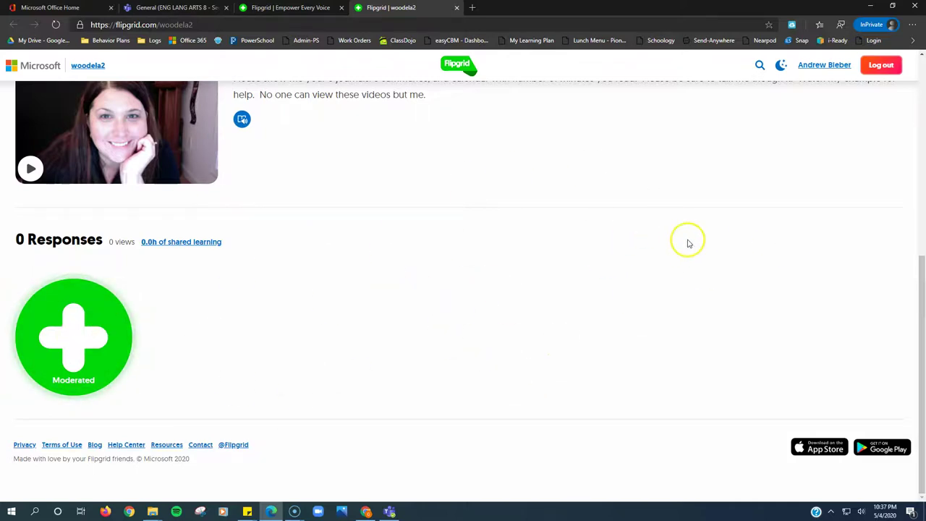
scroll(516, 290, up, 2)
scroll(516, 290, down, 2)
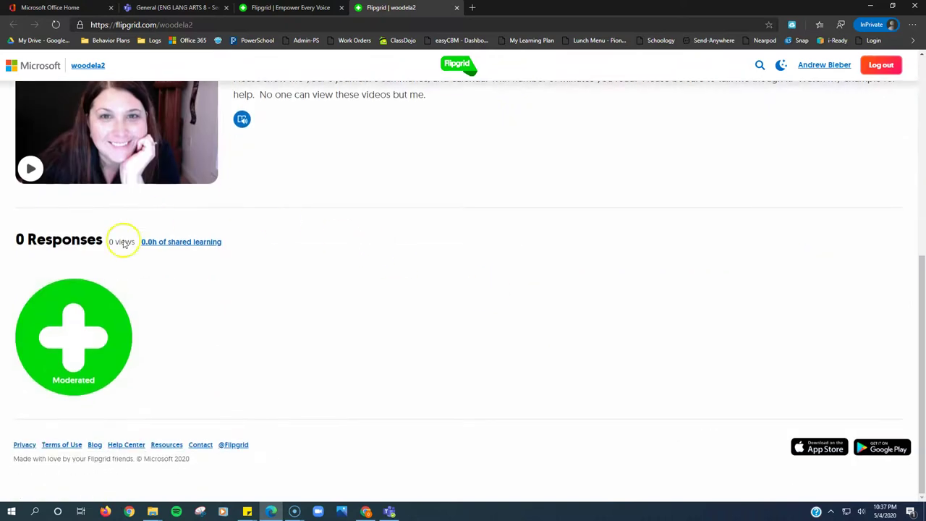
scroll(231, 217, up, 3)
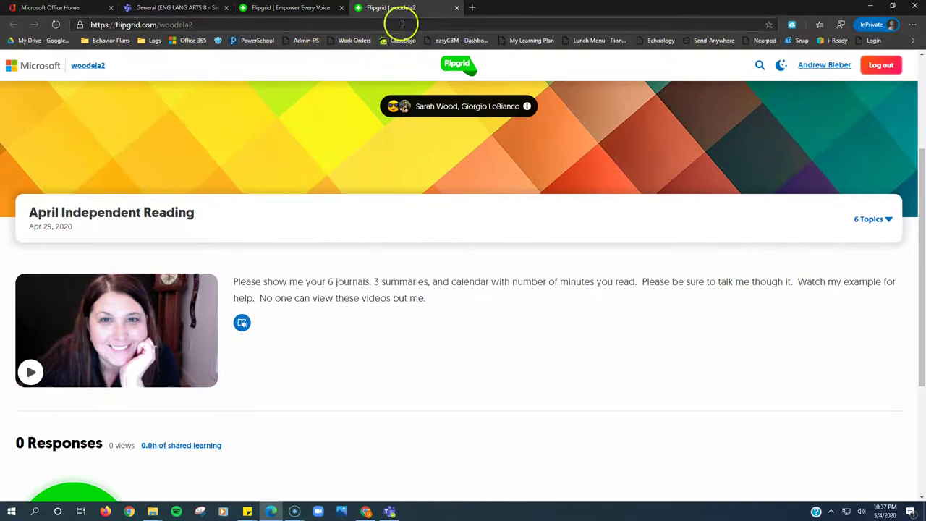
Close the ELA 2 grid and Flipgrid homepage tabs to return to the April Independent Reading assignment.
click(457, 8)
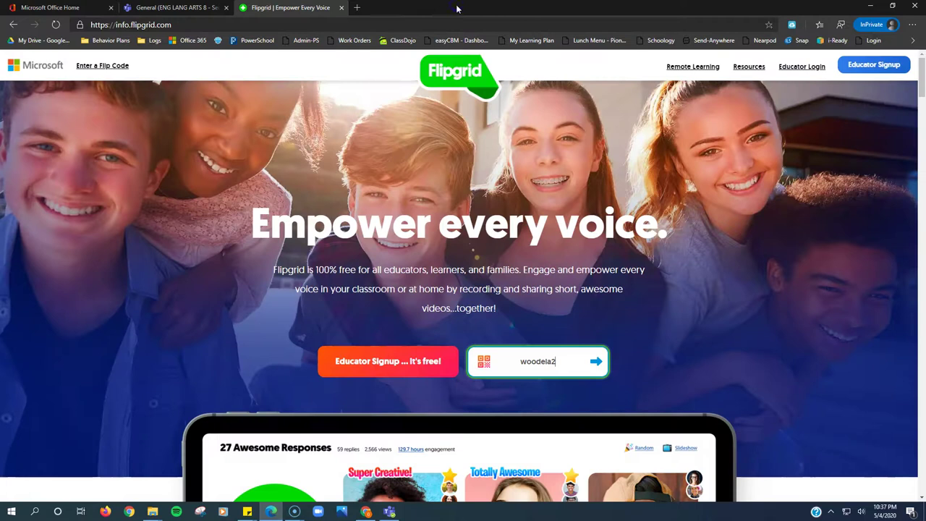
click(339, 8)
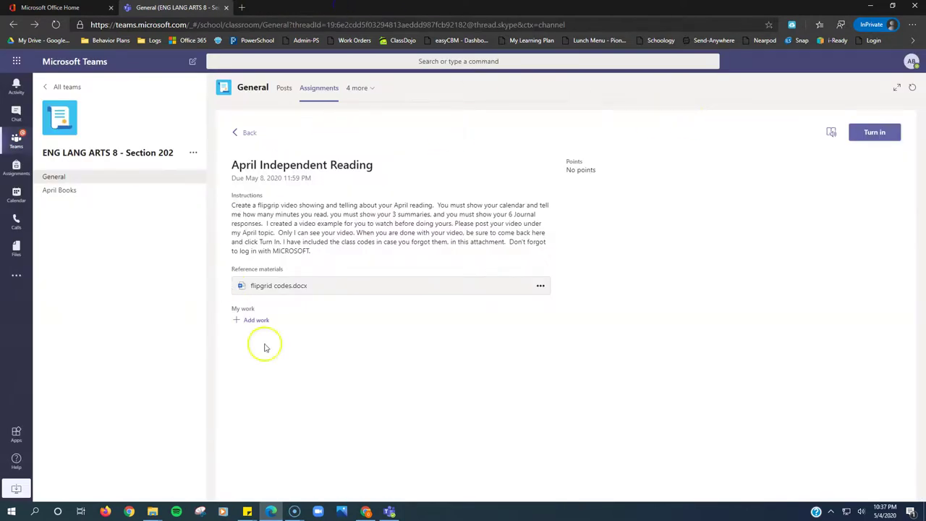